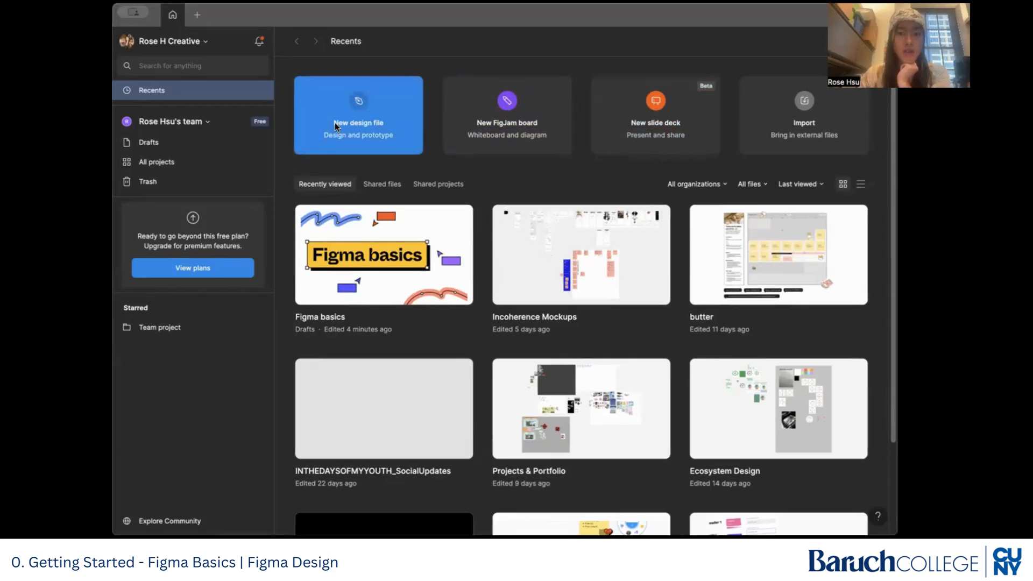
# Create a new design file and widen the application window on both sides.
pyautogui.click(335, 122)
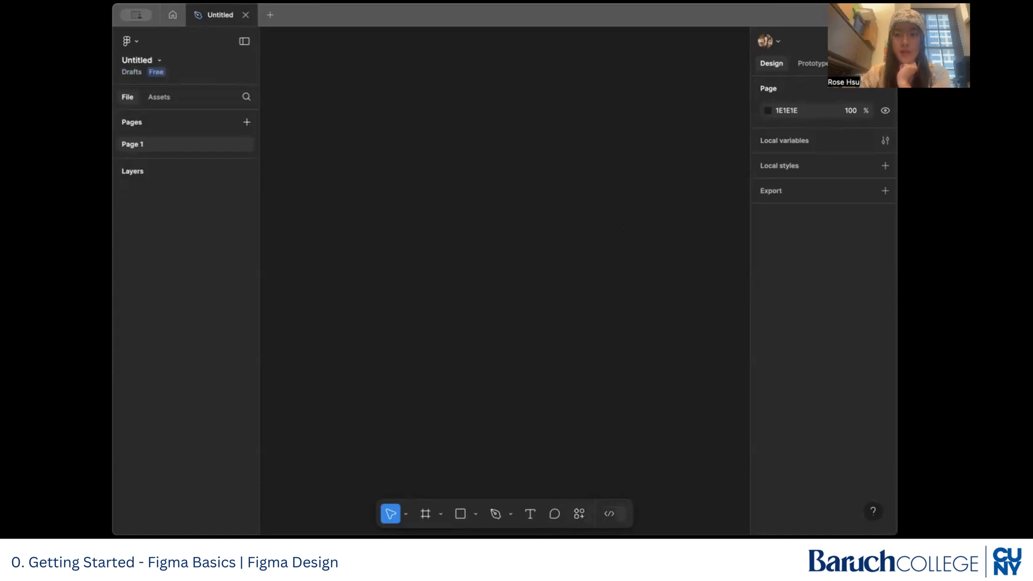
pyautogui.moveTo(897, 293); pyautogui.dragTo(925, 293)
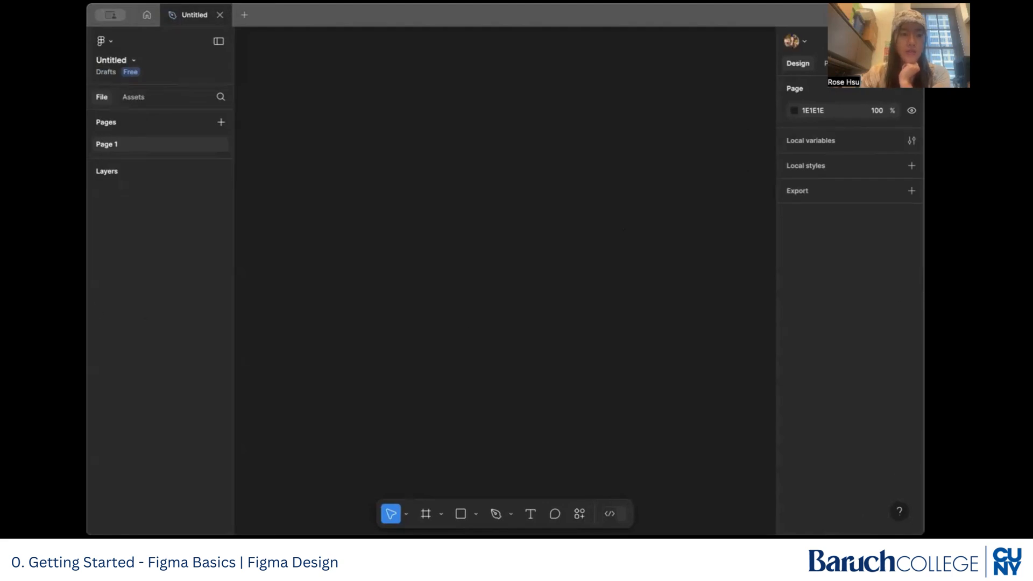
pyautogui.moveTo(87, 311); pyautogui.dragTo(60, 313)
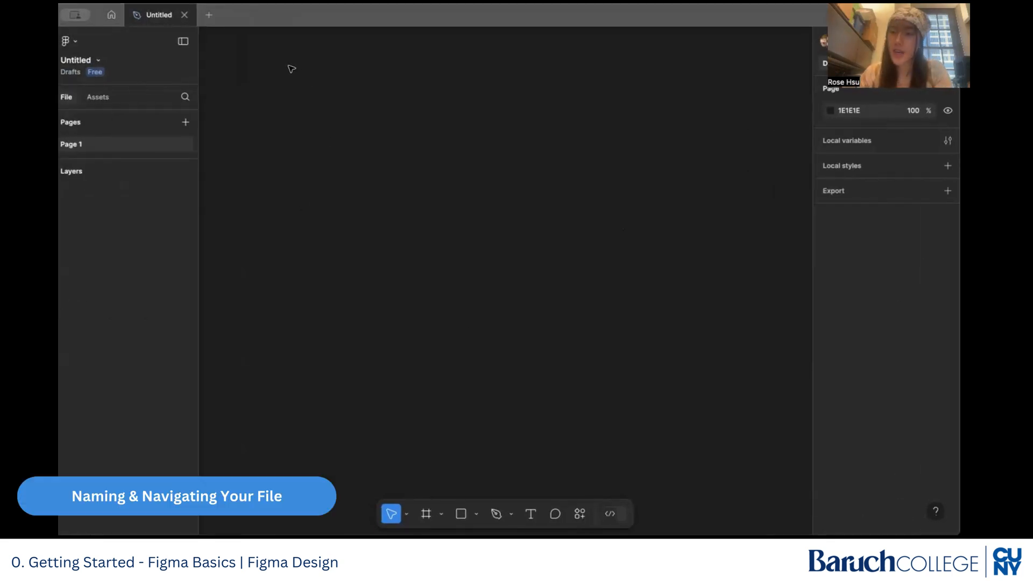
# Rename the untitled file as MakerHub Design.
pyautogui.click(76, 62)
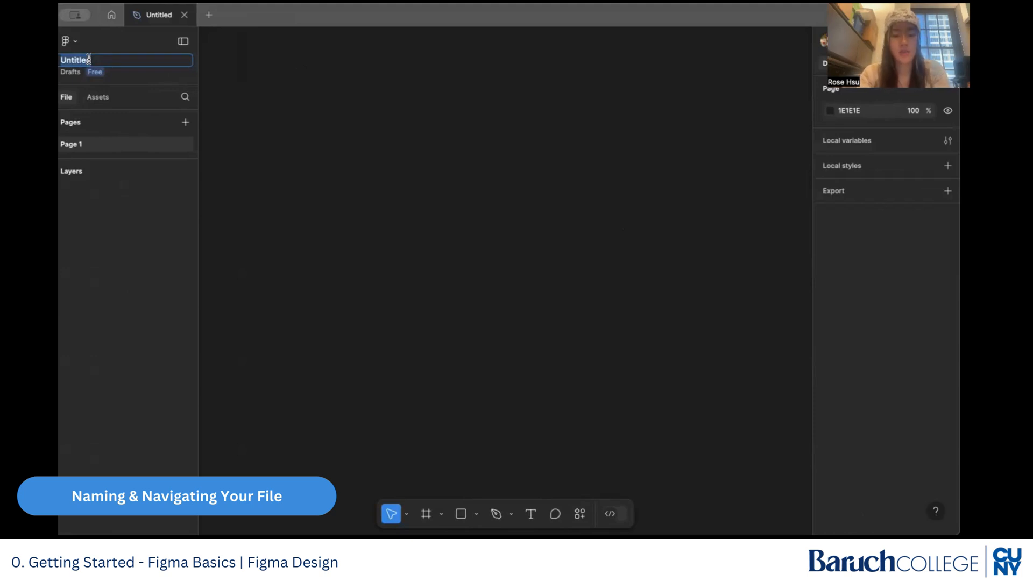
pyautogui.write('Mak')
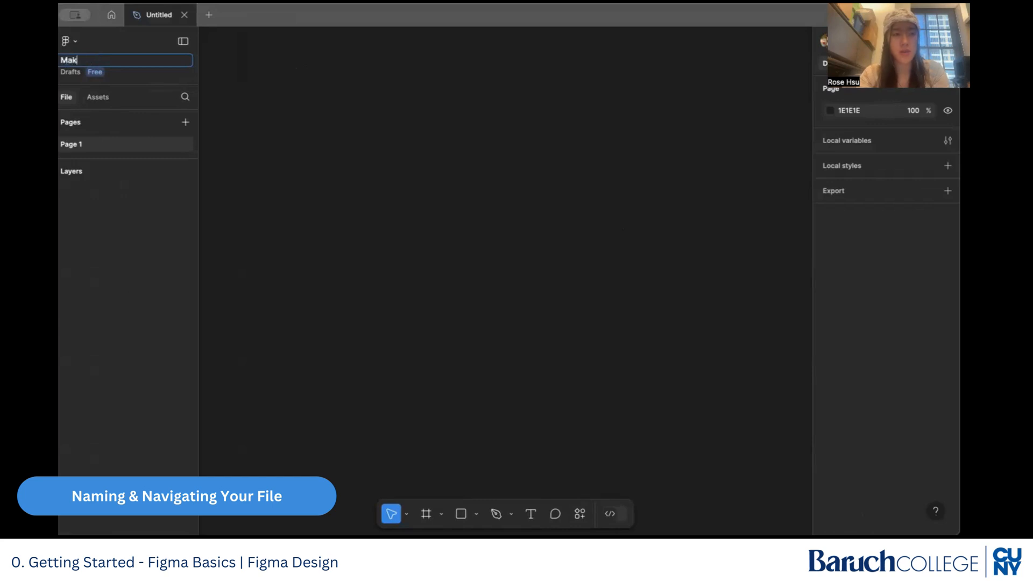
pyautogui.write('erHub Design')
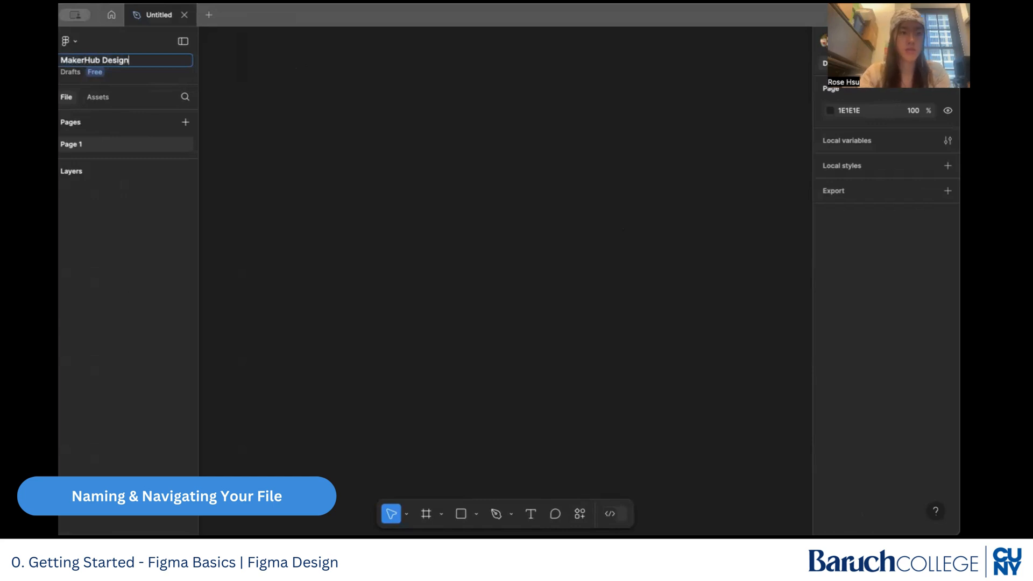
pyautogui.click(342, 154)
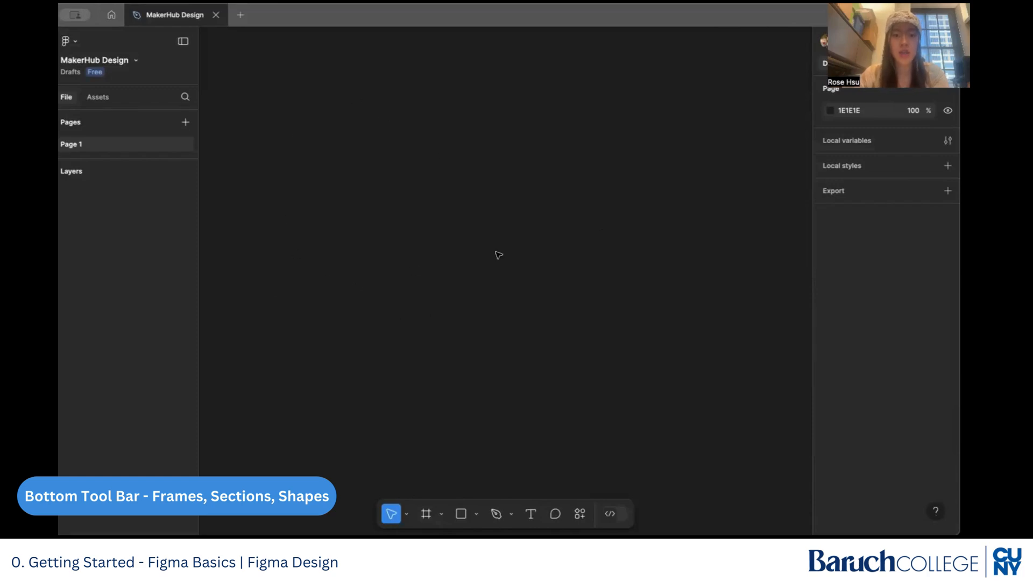
# Add a phone frame to the canvas using the iPhone 16 preset, 393 × 852.
pyautogui.click(440, 514)
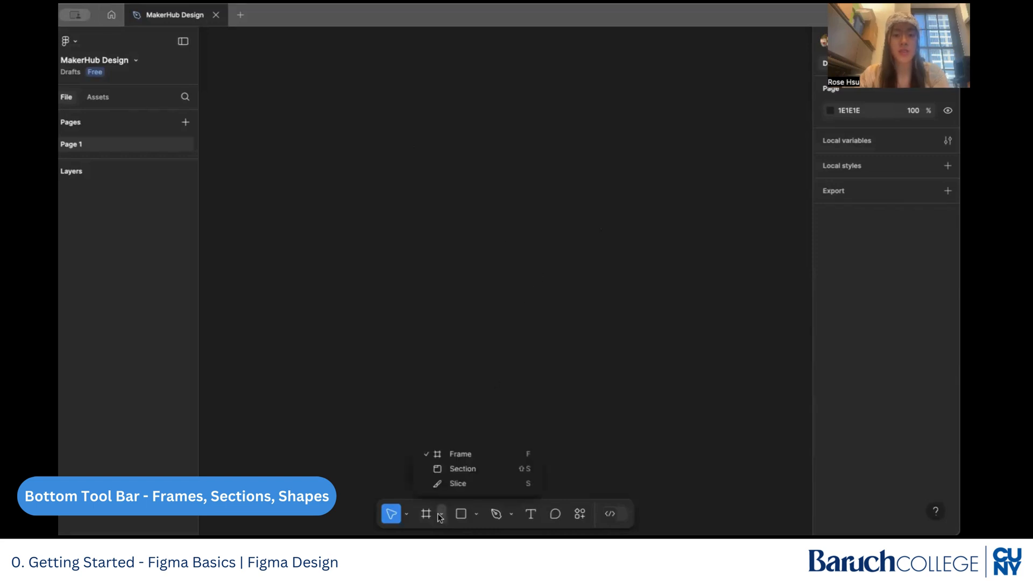
pyautogui.click(485, 455)
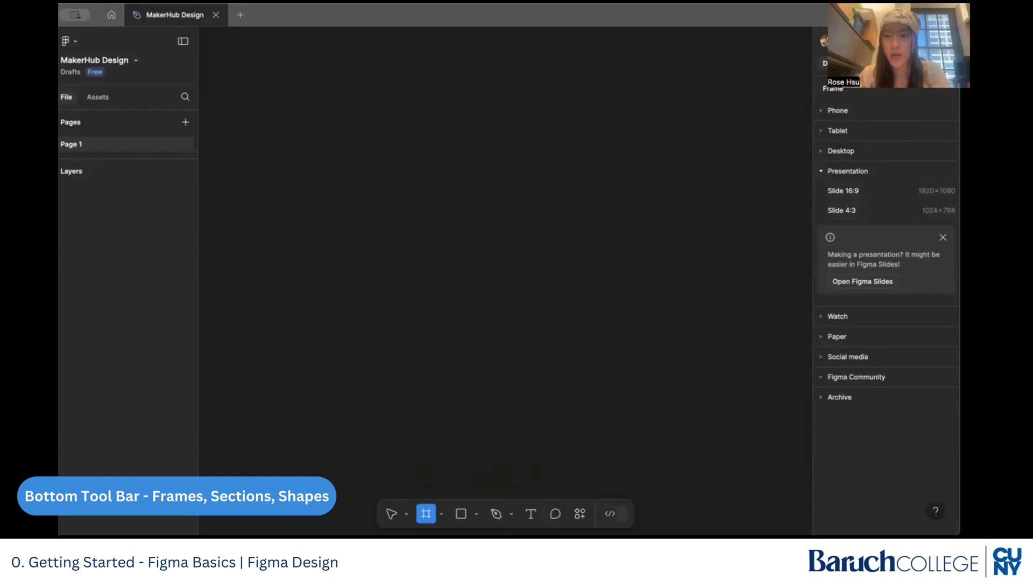
pyautogui.click(822, 112)
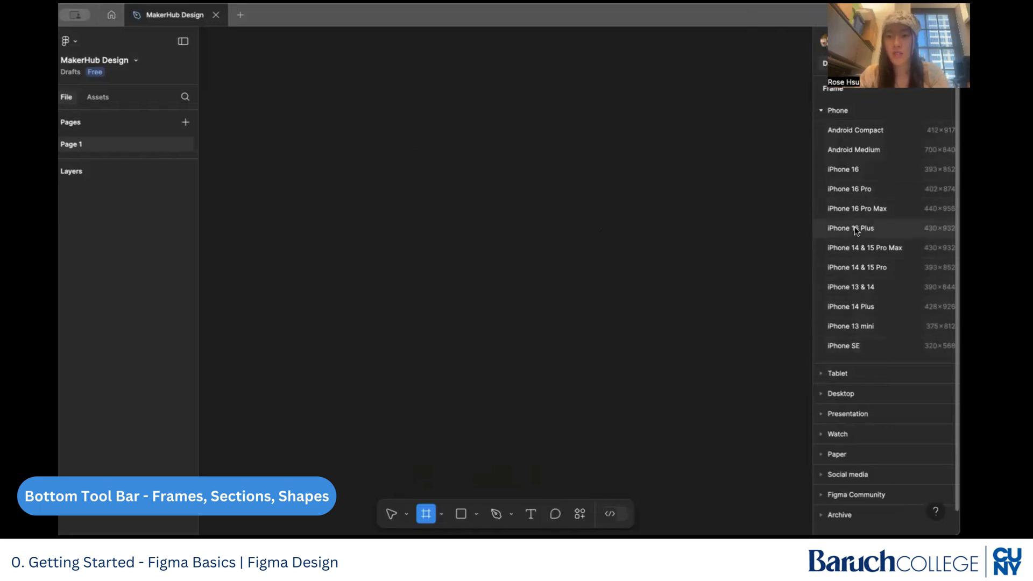
pyautogui.click(843, 168)
# Add a Desktop preset frame, 1440 × 1024, beside the iPhone 16 frame and deselect it.
pyautogui.scroll(2, 678, 244)
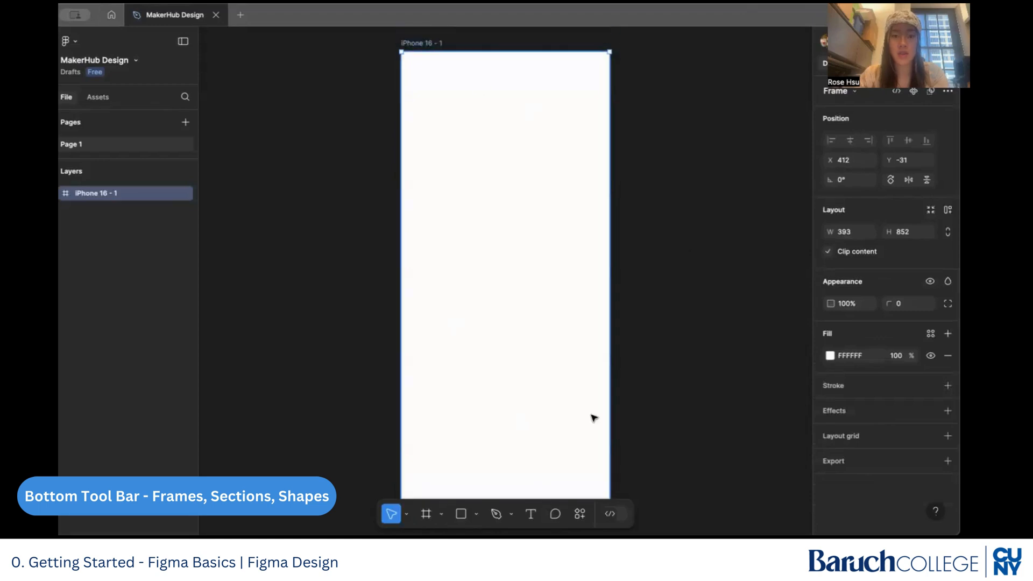
pyautogui.scroll(-2, 680, 206)
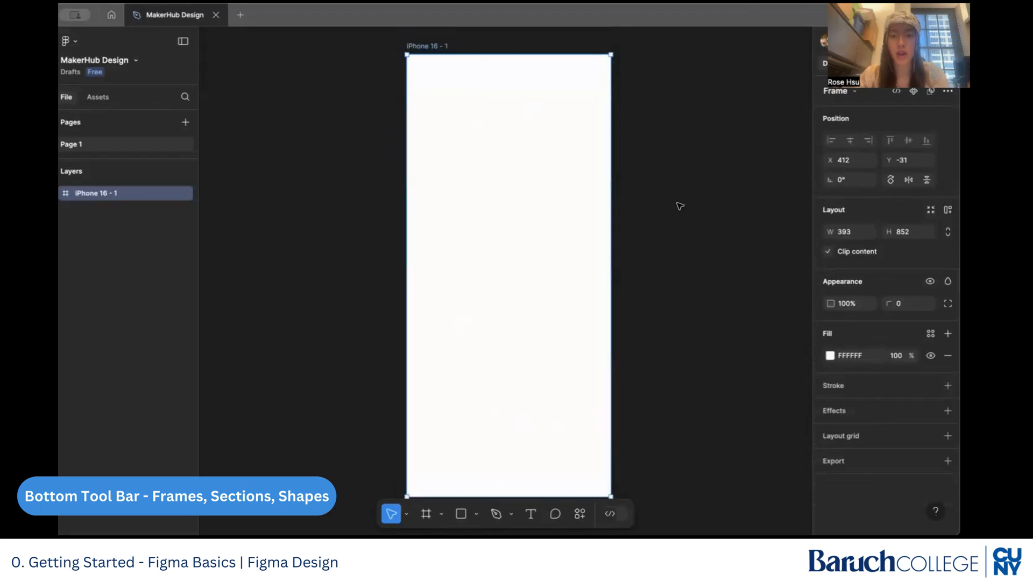
pyautogui.scroll(3, 669, 223)
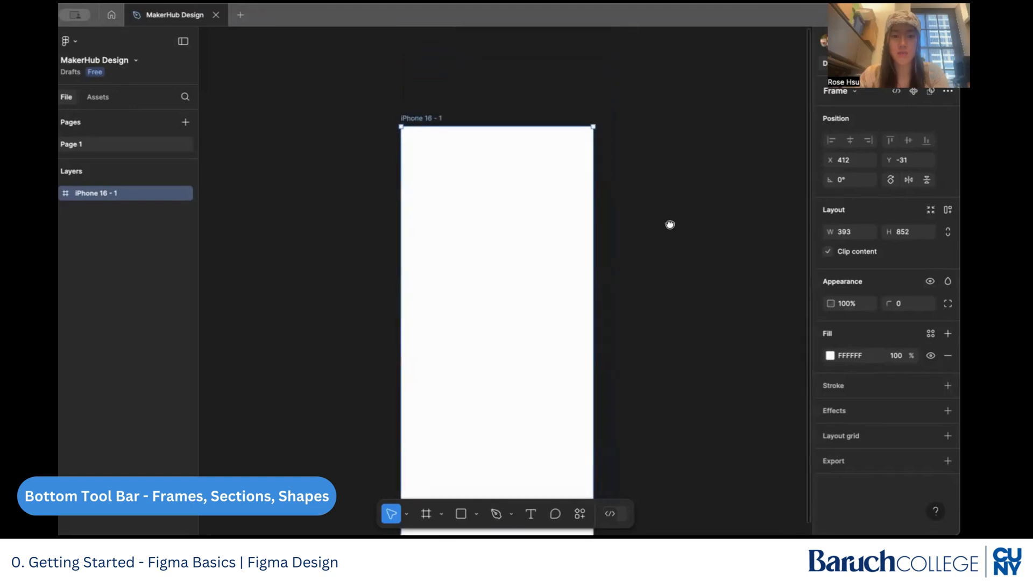
pyautogui.scroll(-1, 668, 187)
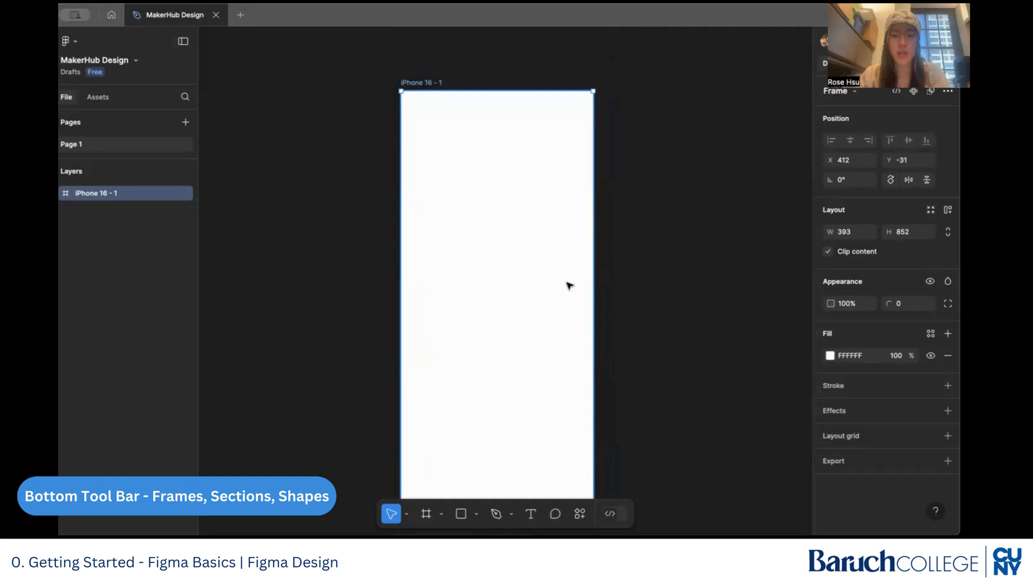
pyautogui.scroll(-2, 526, 294)
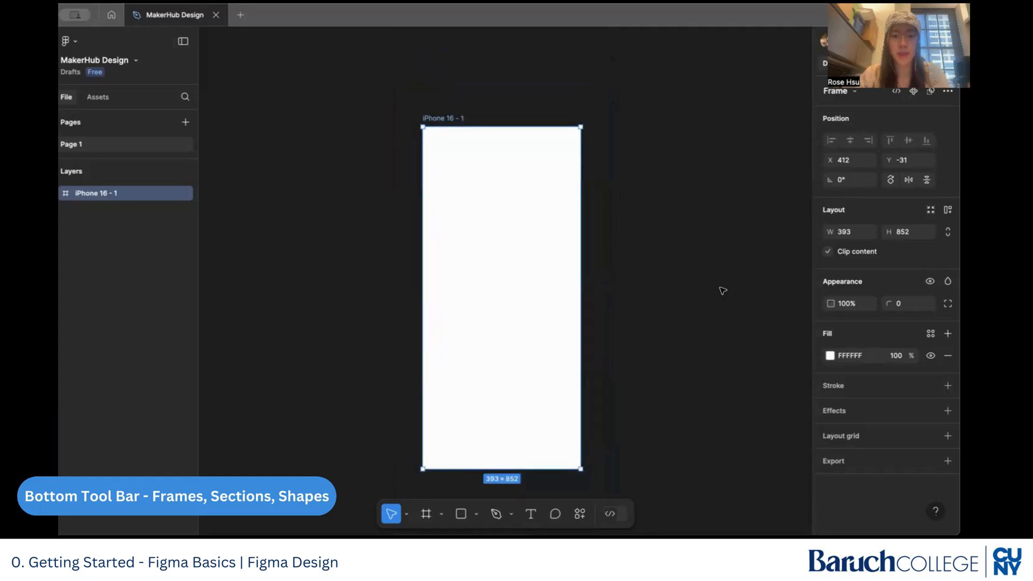
pyautogui.hscroll(3, 652, 285)
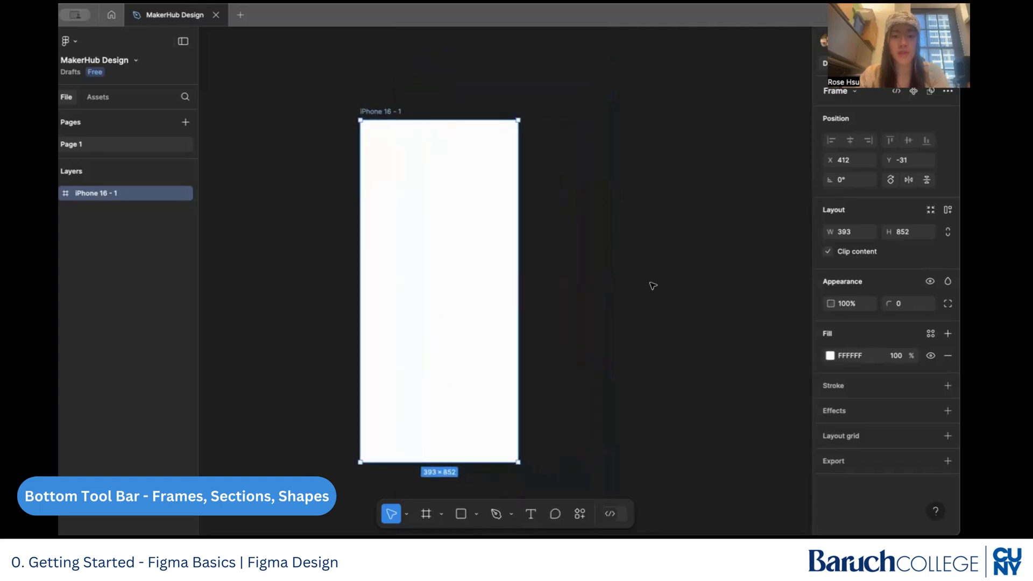
pyautogui.click(427, 514)
pyautogui.click(821, 110)
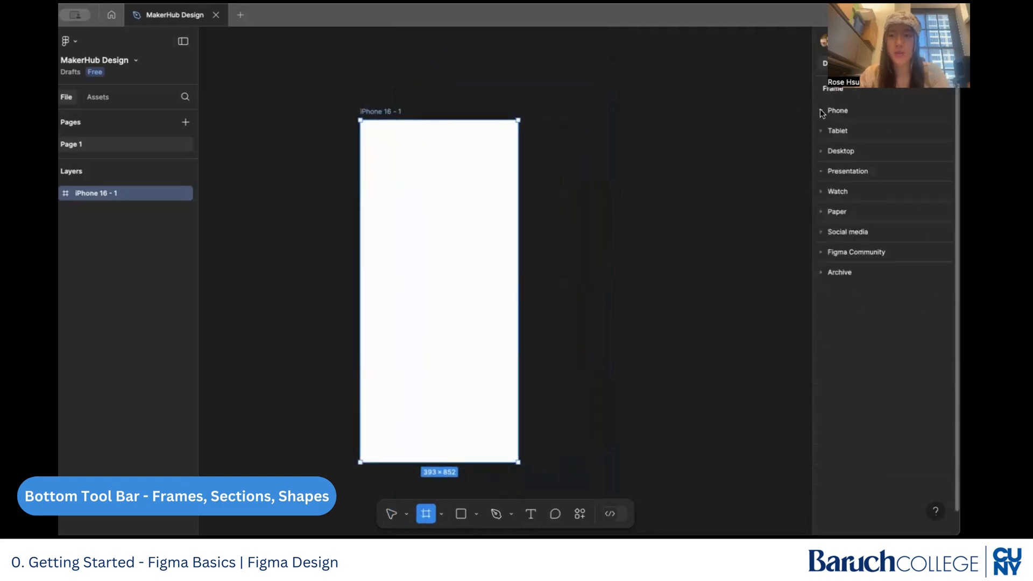
pyautogui.click(823, 150)
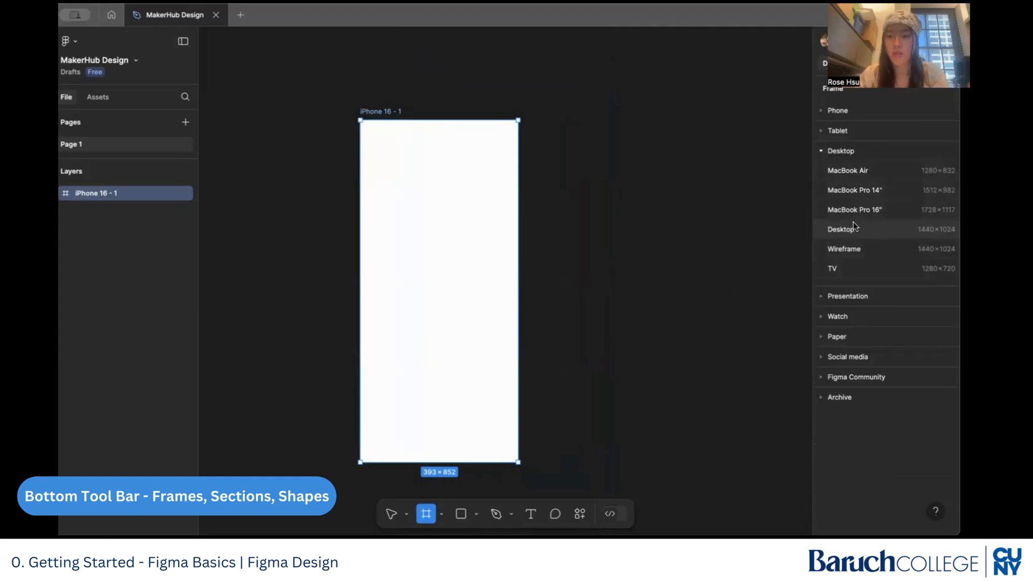
pyautogui.click(852, 228)
pyautogui.moveTo(447, 133); pyautogui.dragTo(475, 164)
pyautogui.click(601, 156)
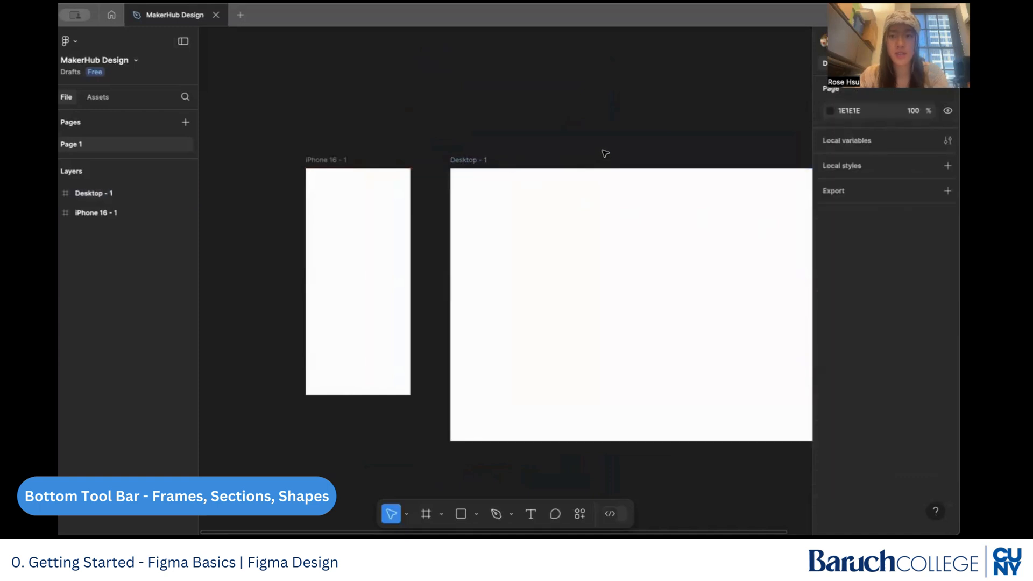
# Draw a section of about 2559 × 1840 enclosing both the iPhone 16 and Desktop frames.
pyautogui.scroll(-2, 605, 155)
pyautogui.scroll(-2, 606, 155)
pyautogui.moveTo(617, 152); pyautogui.dragTo(601, 184)
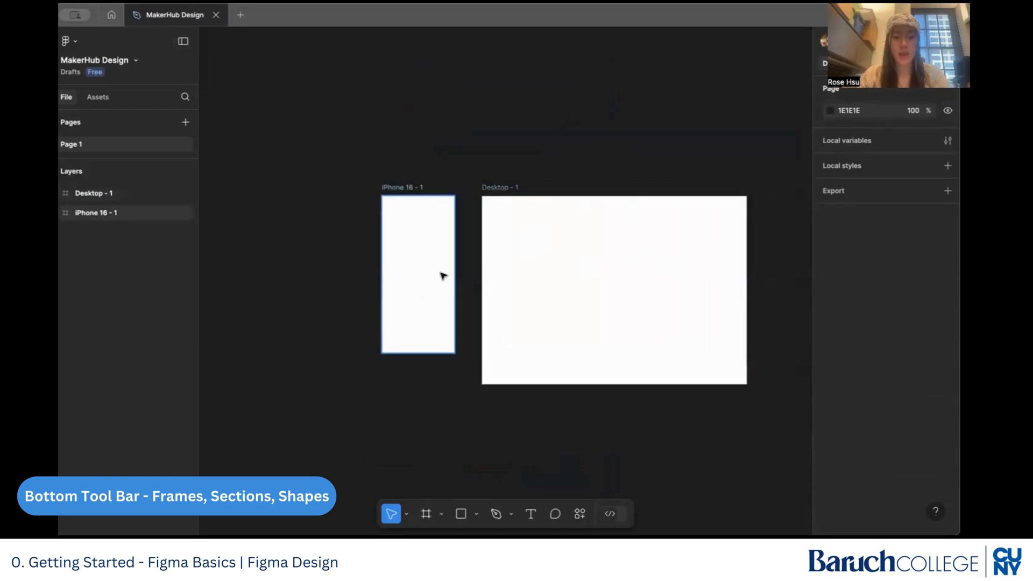
pyautogui.click(440, 514)
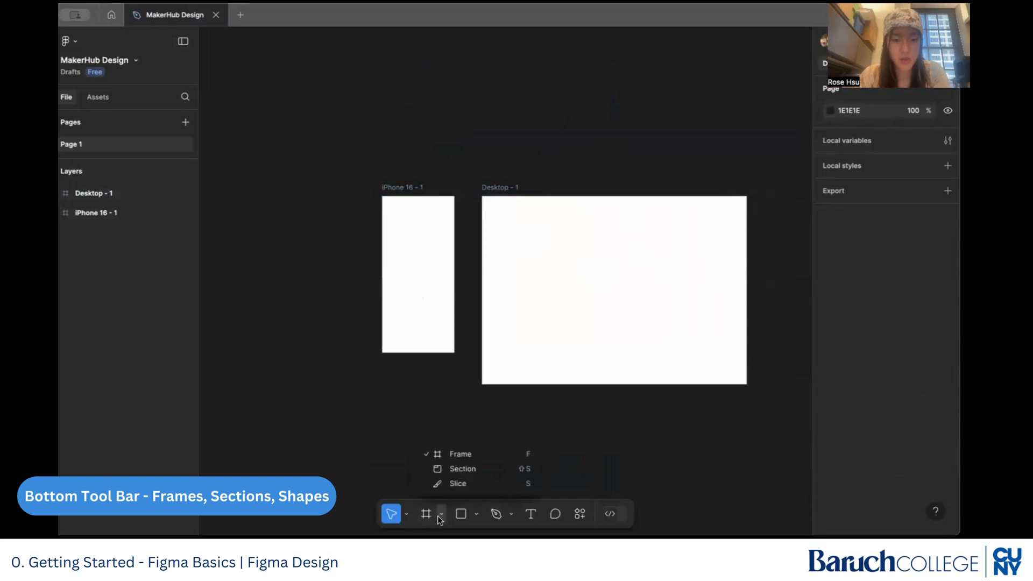
pyautogui.click(472, 468)
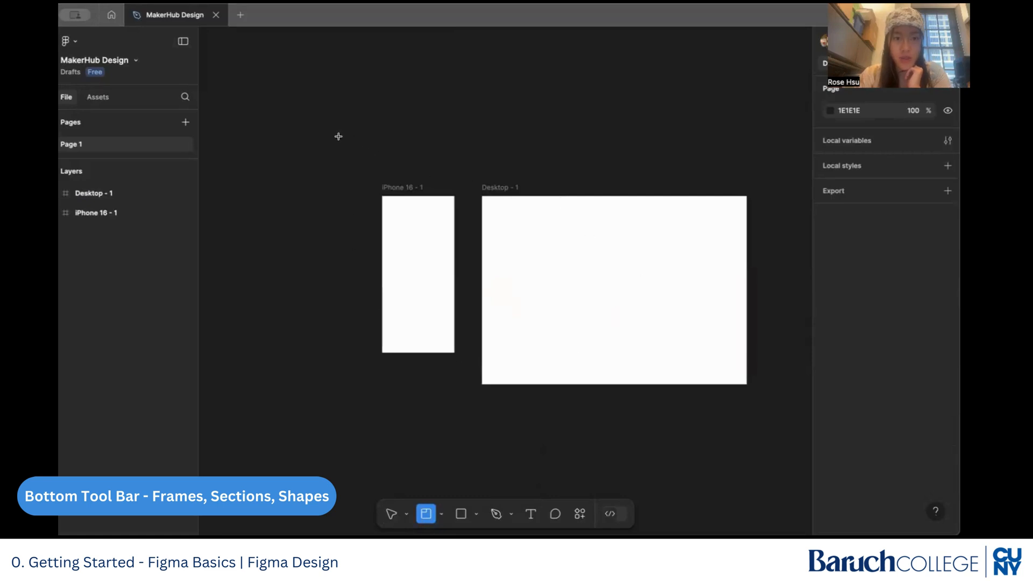
pyautogui.moveTo(319, 132); pyautogui.dragTo(732, 468)
pyautogui.moveTo(781, 471); pyautogui.dragTo(729, 456)
# Rename the section around the two frames as Draft 1.
pyautogui.scroll(-2, 734, 401)
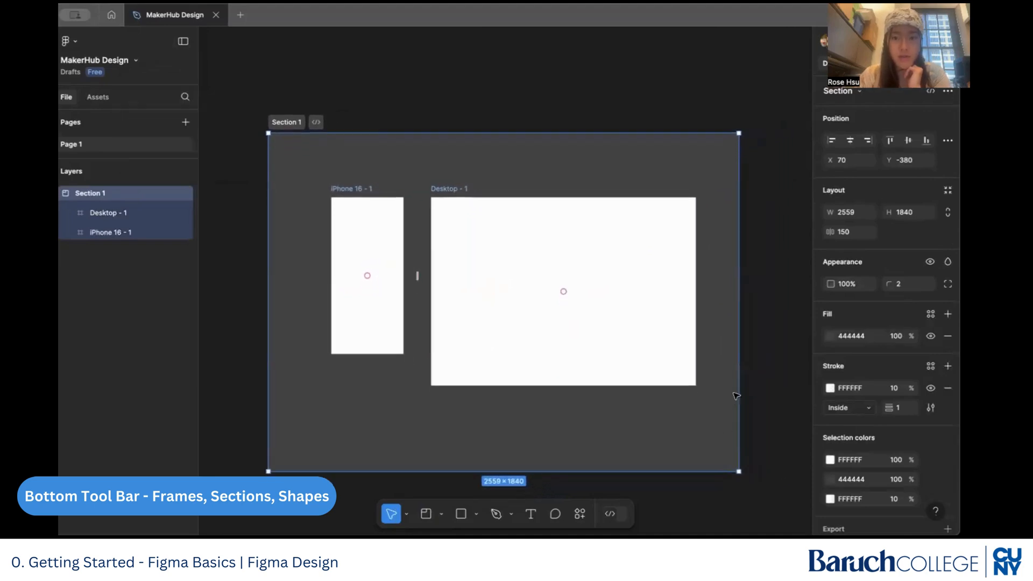
pyautogui.scroll(-1, 730, 380)
pyautogui.moveTo(749, 307); pyautogui.dragTo(698, 326)
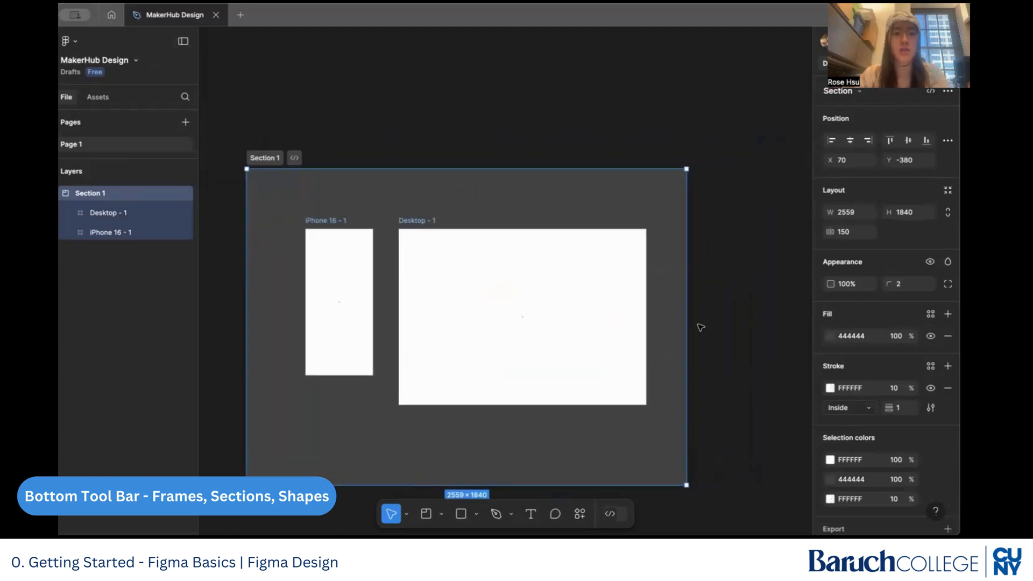
pyautogui.doubleClick(263, 158)
pyautogui.write('Draft')
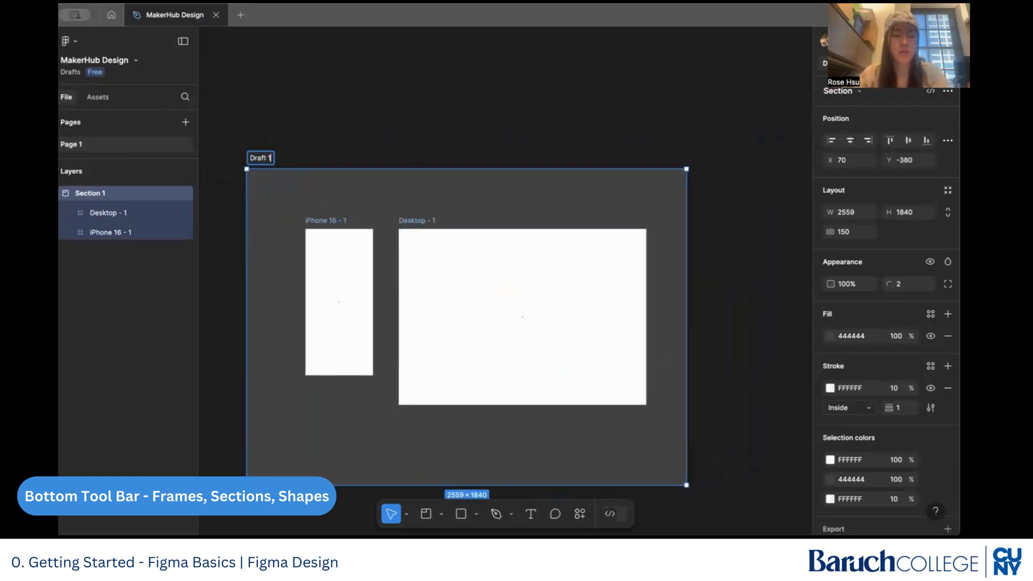
pyautogui.click(338, 156)
# Duplicate the Draft 1 section with its frames, placing the copy to its right at about X 2839, Y -380.
pyautogui.scroll(-3, 426, 150)
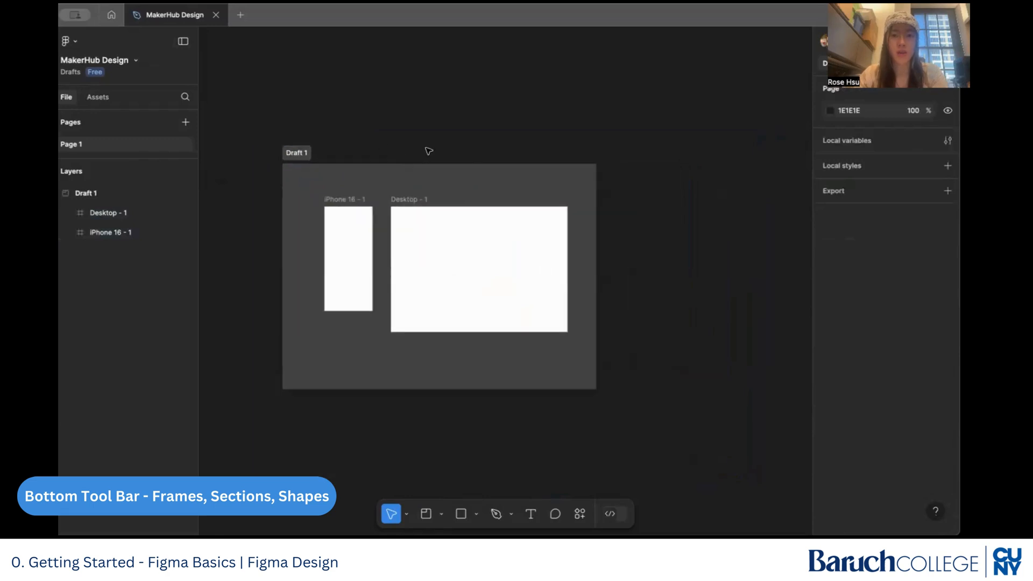
pyautogui.hscroll(1, 363, 156)
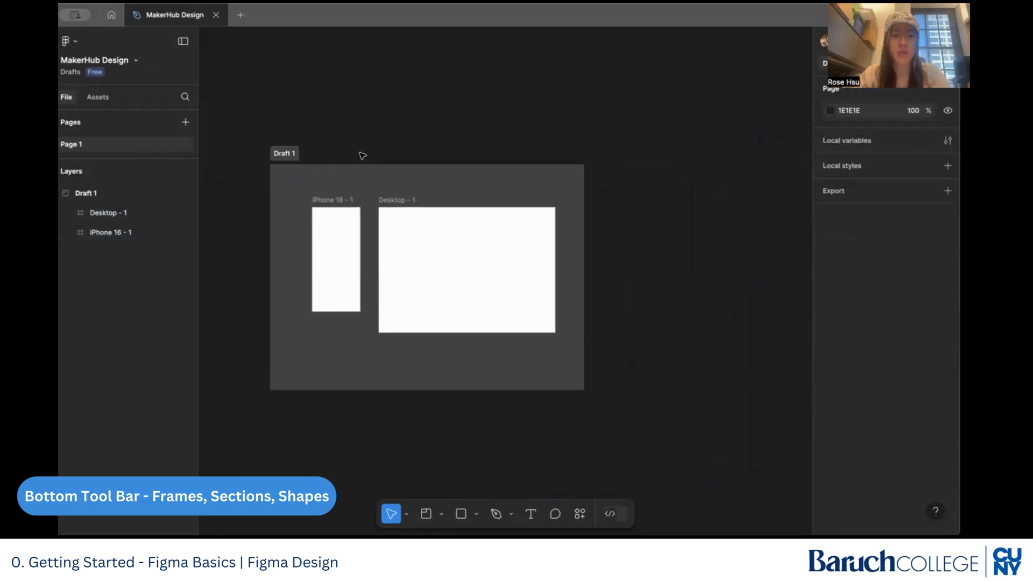
pyautogui.click(283, 156)
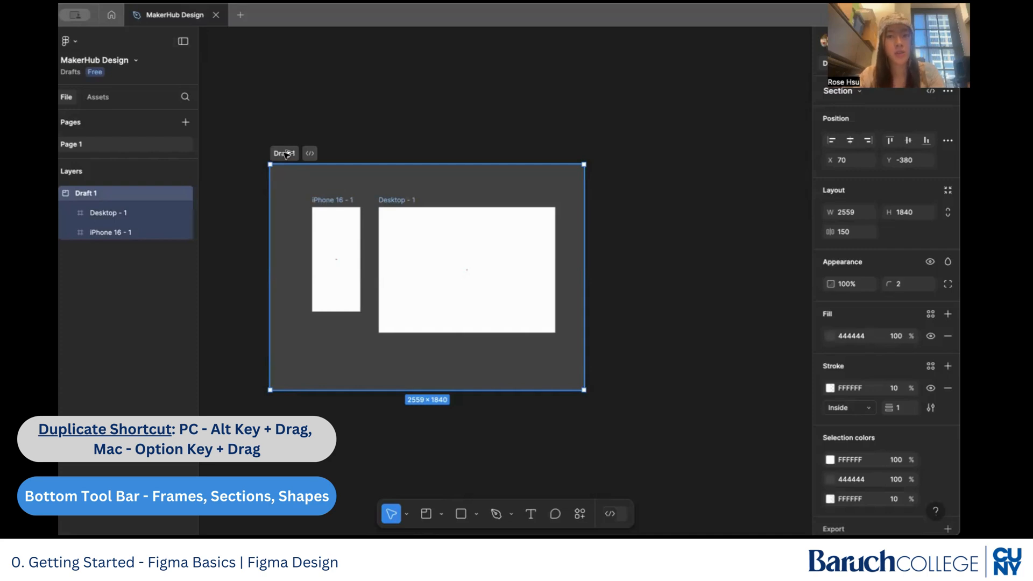
pyautogui.moveTo(286, 155); pyautogui.dragTo(630, 205)
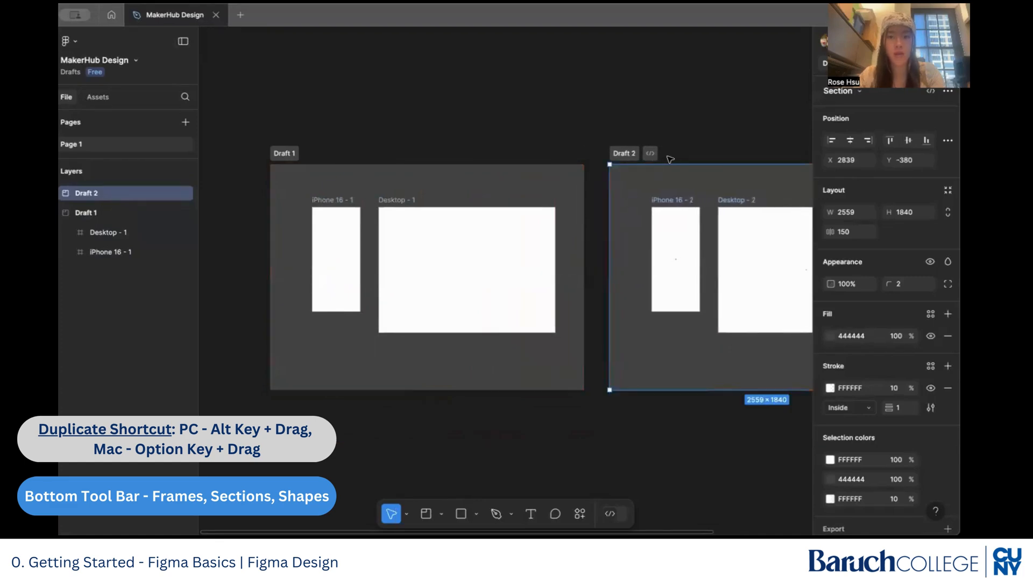
# Move the Draft 2 section closer to Draft 1, to about X 2798, keeping the two aligned.
pyautogui.hscroll(2, 669, 159)
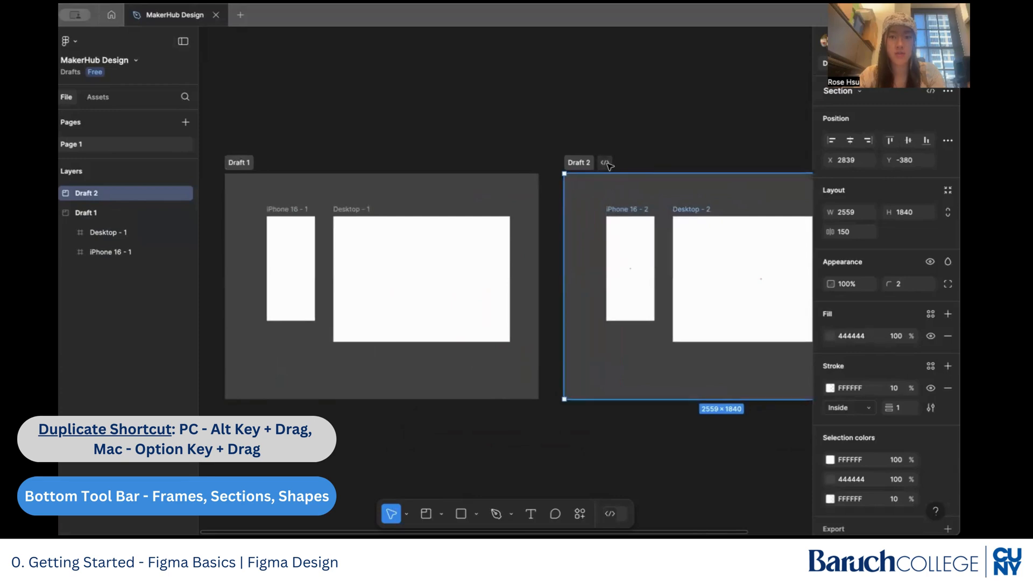
pyautogui.hscroll(3, 618, 258)
pyautogui.scroll(-2, 618, 259)
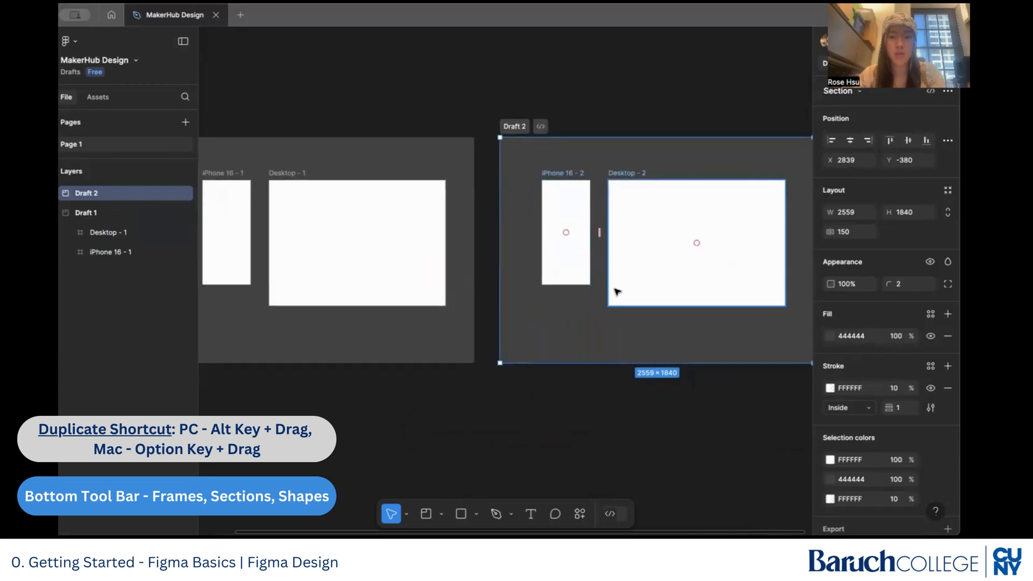
pyautogui.scroll(-1, 570, 320)
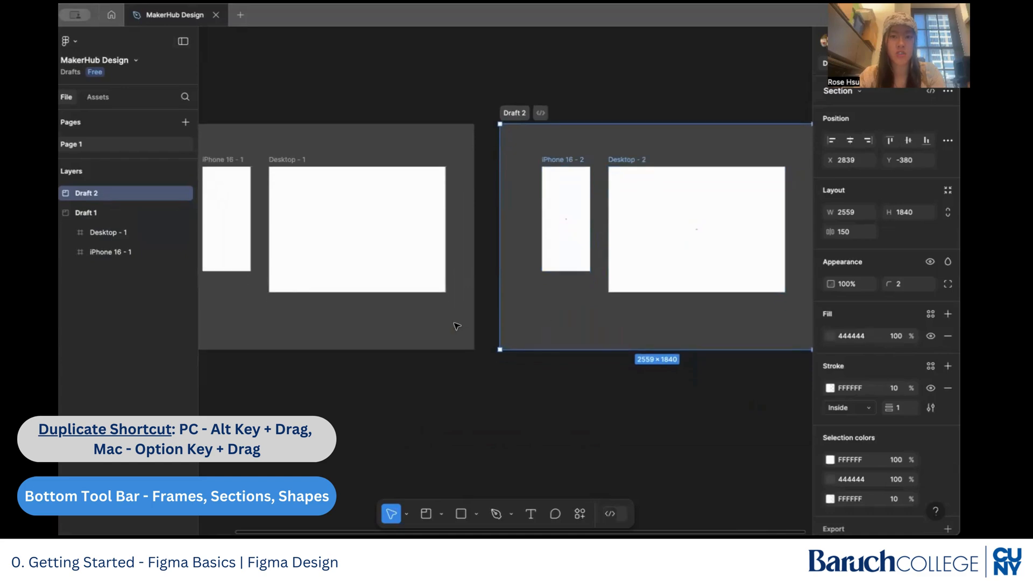
pyautogui.scroll(-3, 457, 326)
pyautogui.moveTo(506, 169)
pyautogui.mouseDown()
pyautogui.moveTo(521, 177)
pyautogui.moveTo(524, 131)
pyautogui.moveTo(510, 177)
pyautogui.mouseUp()
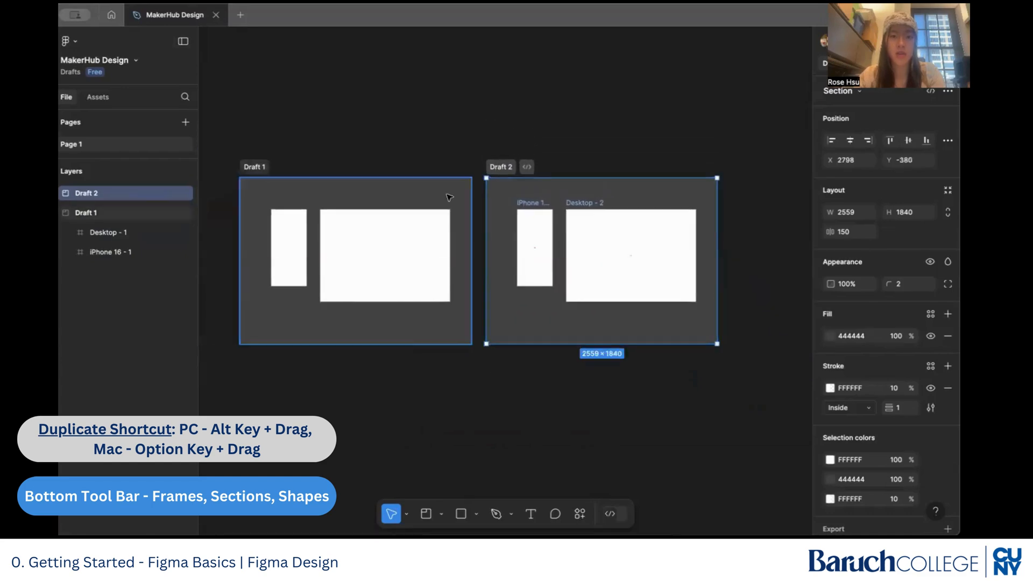
pyautogui.hscroll(-4, 473, 172)
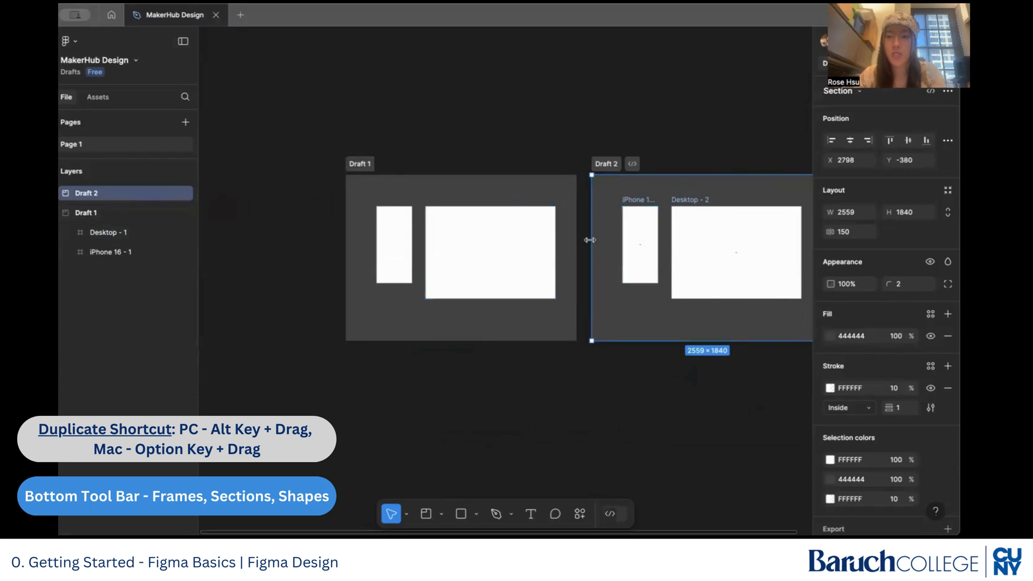
pyautogui.scroll(3, 397, 263)
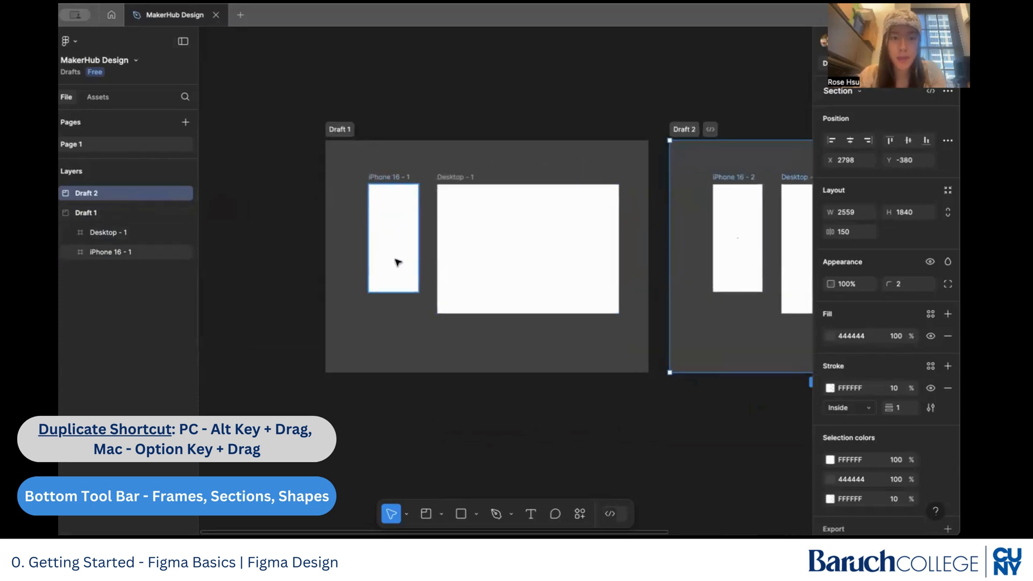
pyautogui.click(338, 129)
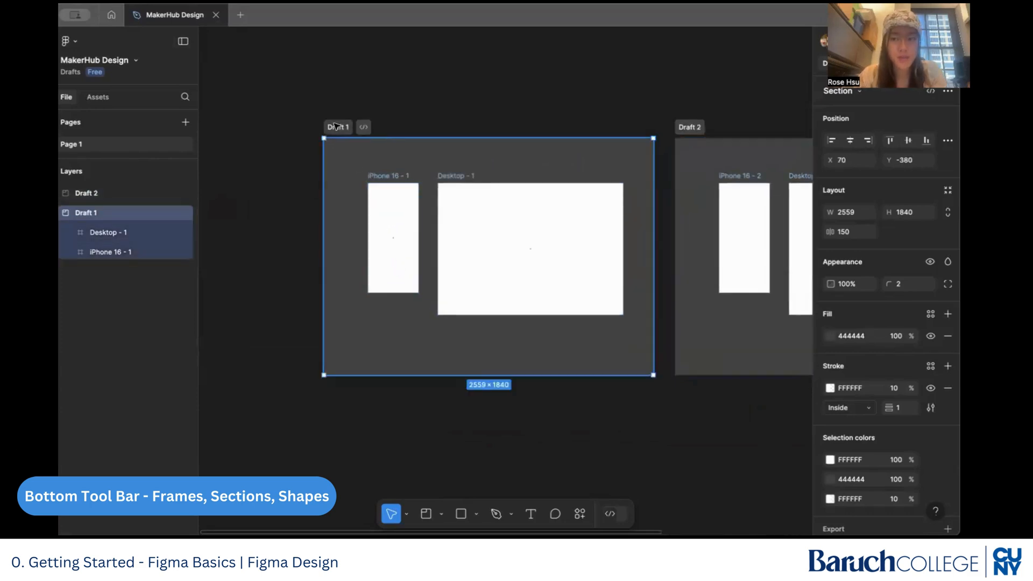
pyautogui.click(408, 107)
pyautogui.scroll(1, 407, 268)
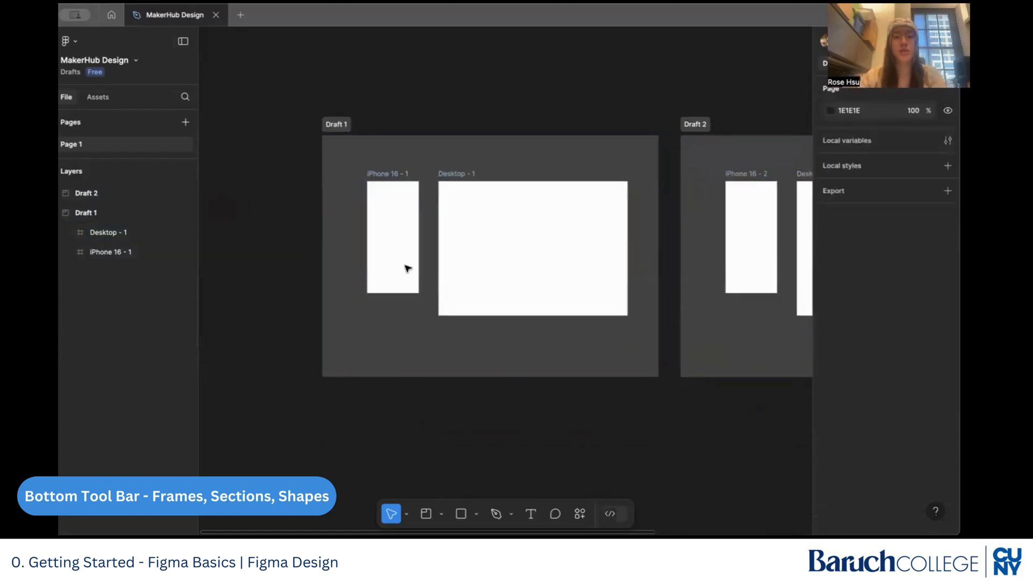
pyautogui.scroll(1, 407, 269)
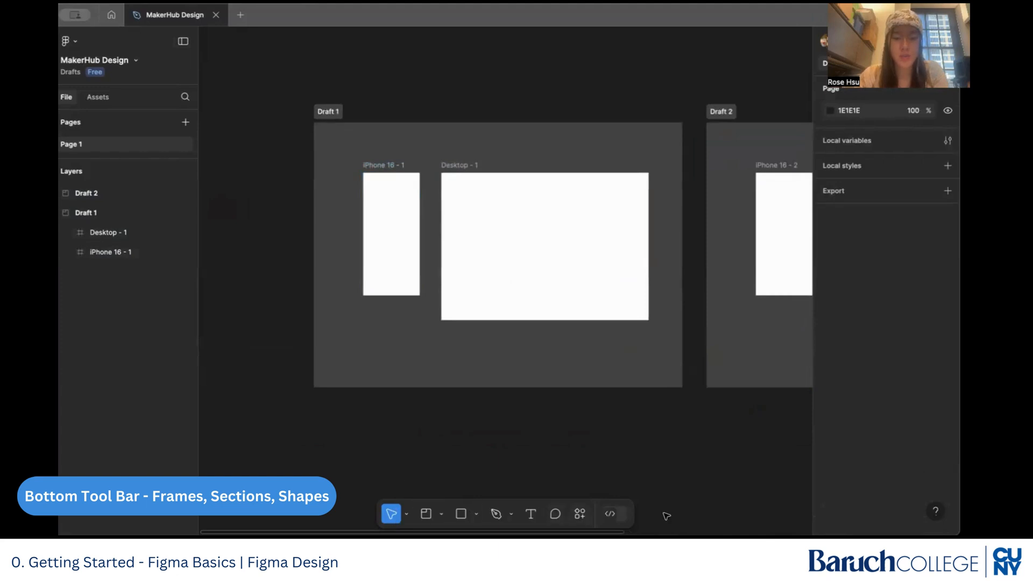
pyautogui.click(477, 511)
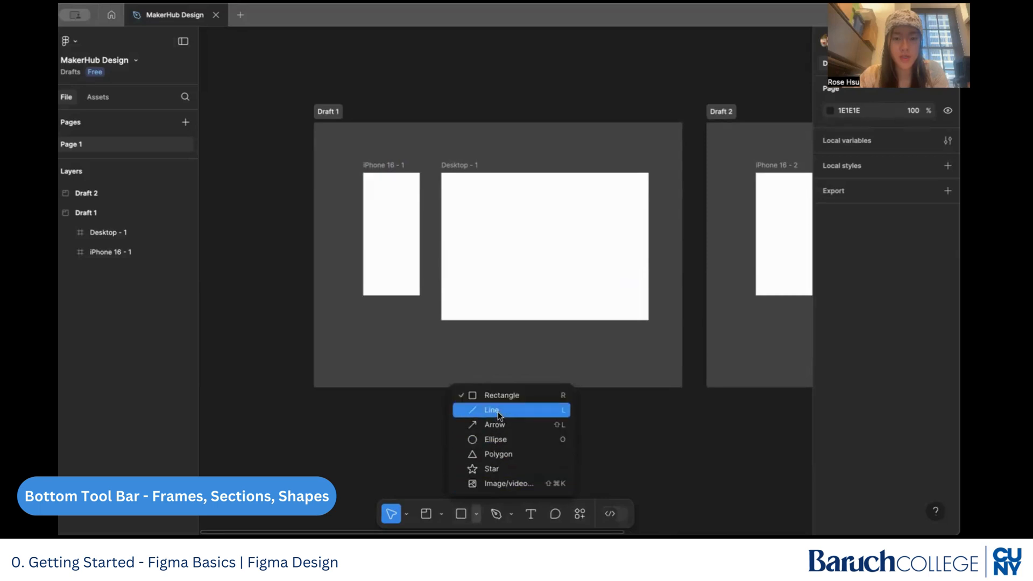
pyautogui.click(400, 350)
# Draw a rectangle about 359 × 237 near the top of the iPhone 16 - 1 frame and centre it at about X 17, Y 22.
pyautogui.scroll(5, 350, 190)
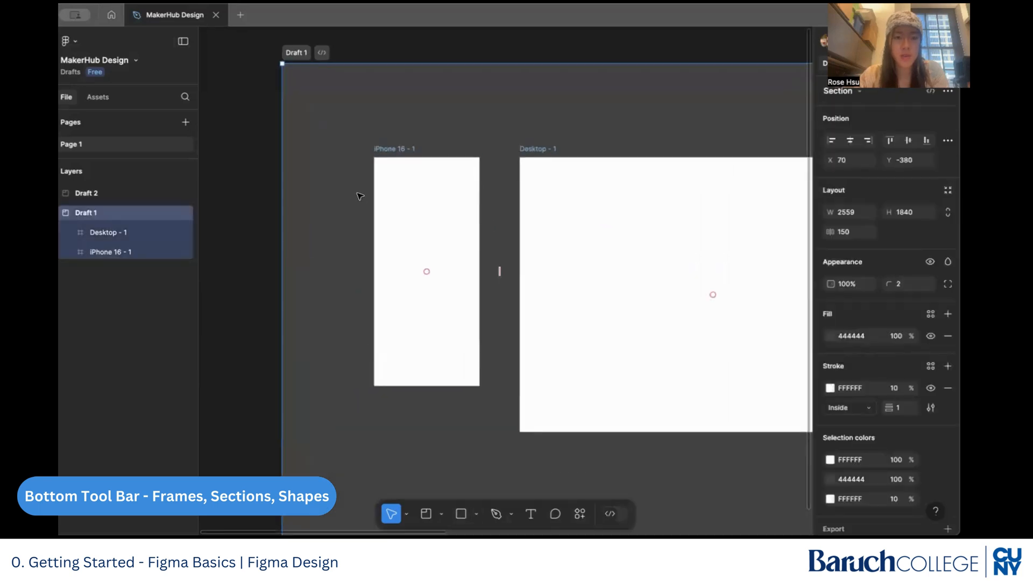
pyautogui.click(398, 127)
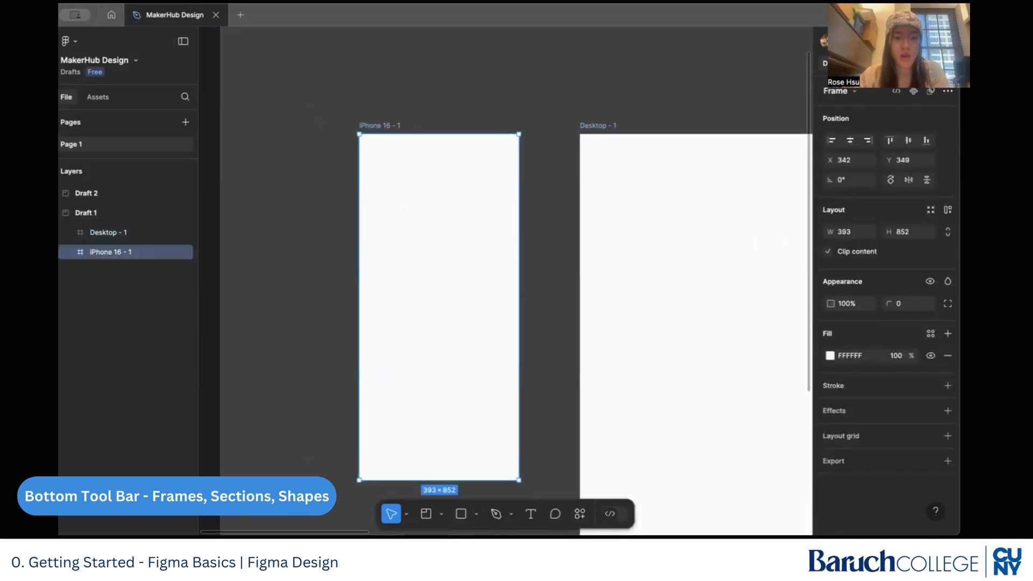
pyautogui.click(475, 515)
pyautogui.click(498, 392)
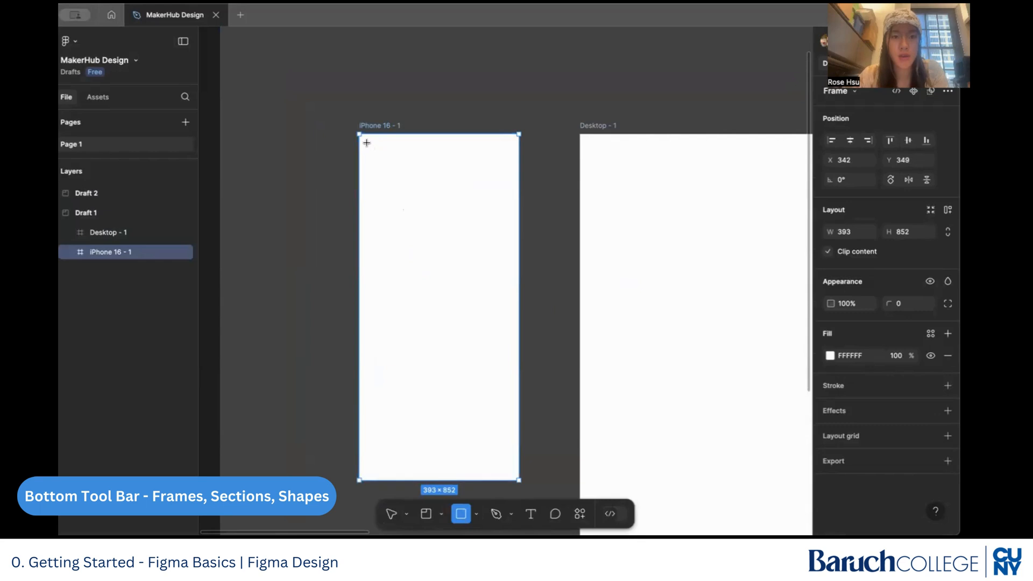
pyautogui.moveTo(365, 143); pyautogui.dragTo(510, 239)
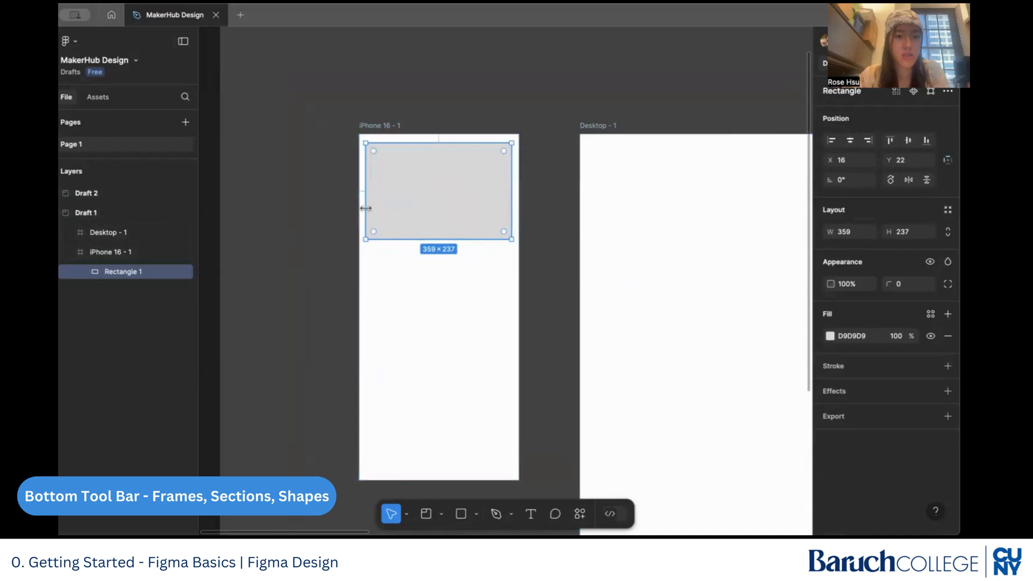
pyautogui.moveTo(437, 214); pyautogui.dragTo(446, 174)
pyautogui.scroll(5, 446, 177)
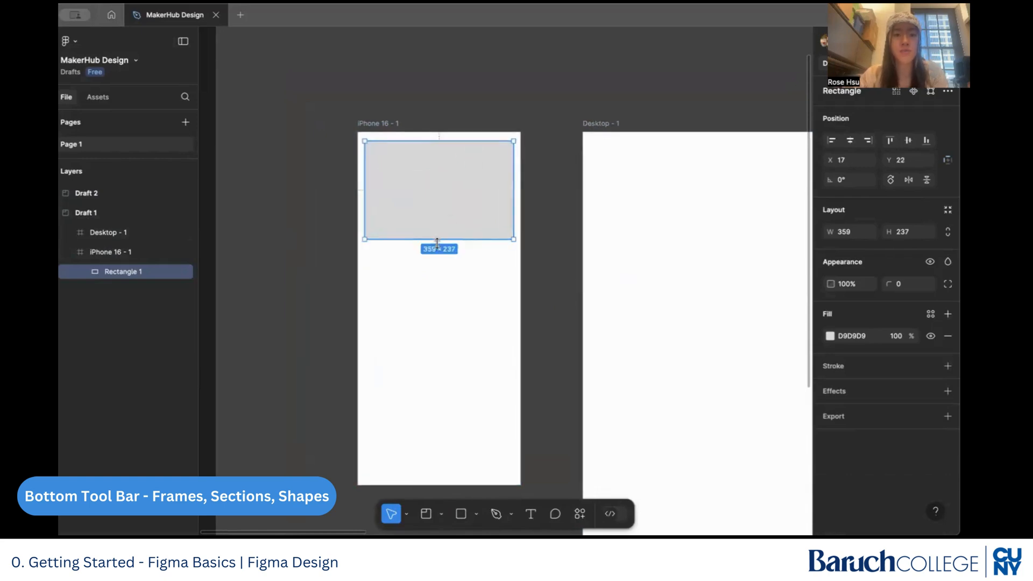
# Try rounding the grey rectangle's corners, return them to square and deselect it.
pyautogui.scroll(3, 414, 190)
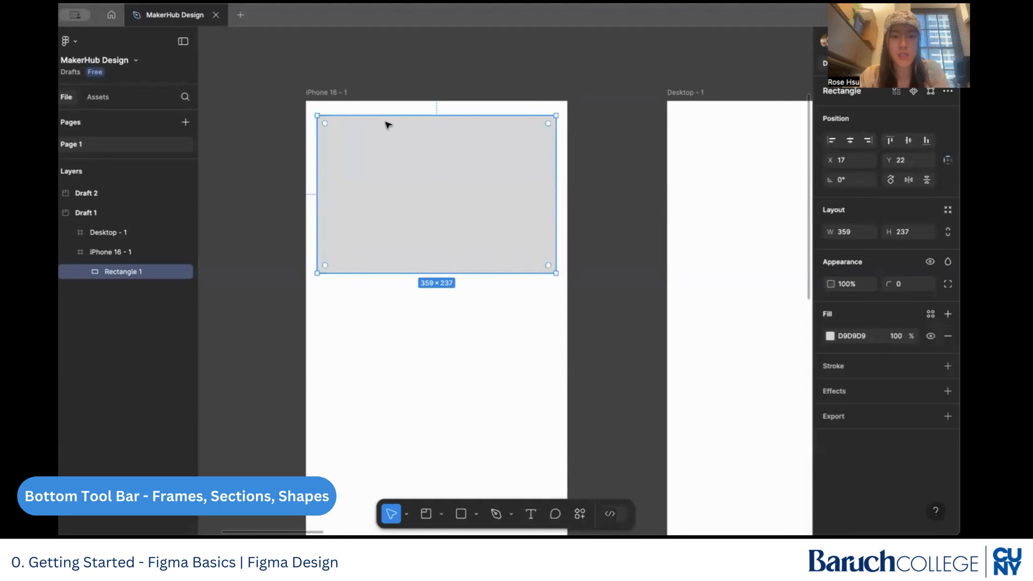
pyautogui.moveTo(326, 124)
pyautogui.mouseDown()
pyautogui.moveTo(331, 133)
pyautogui.moveTo(318, 118)
pyautogui.mouseUp()
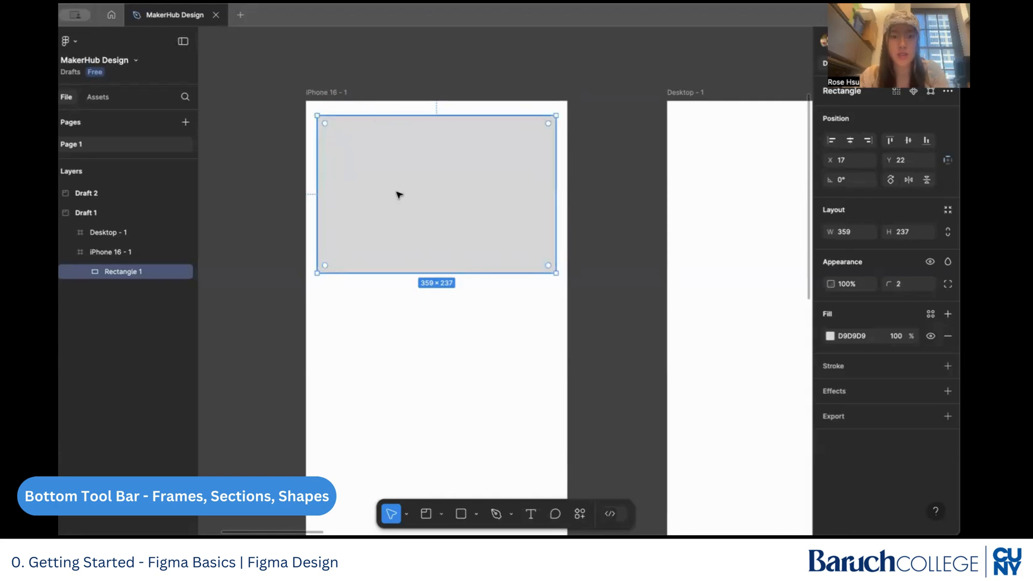
pyautogui.moveTo(328, 124); pyautogui.dragTo(308, 113)
pyautogui.click(539, 341)
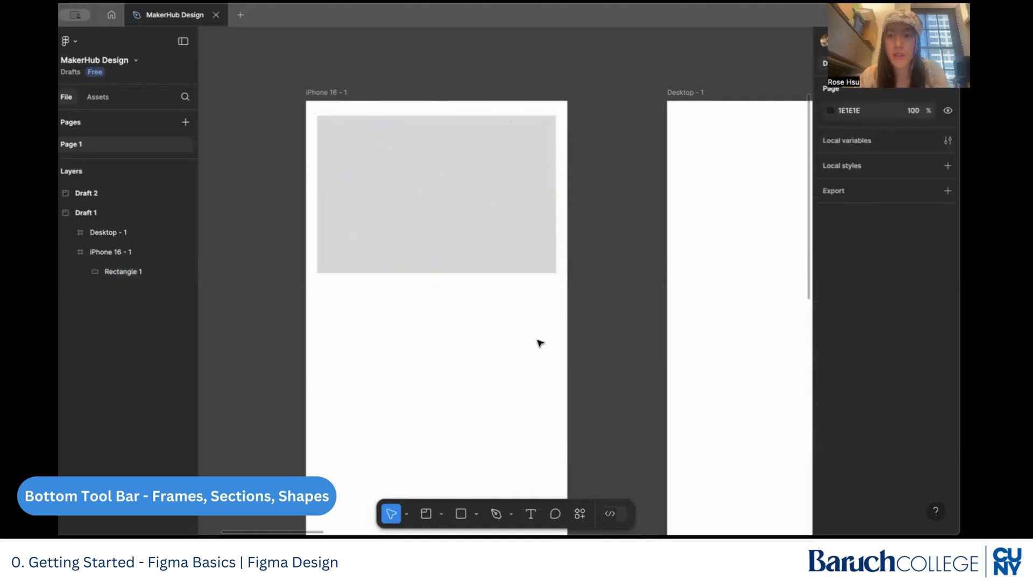
# Draw a circle about 71 × 71 below the rectangle and duplicate it into a row of four at Y 278.
pyautogui.scroll(-1, 490, 317)
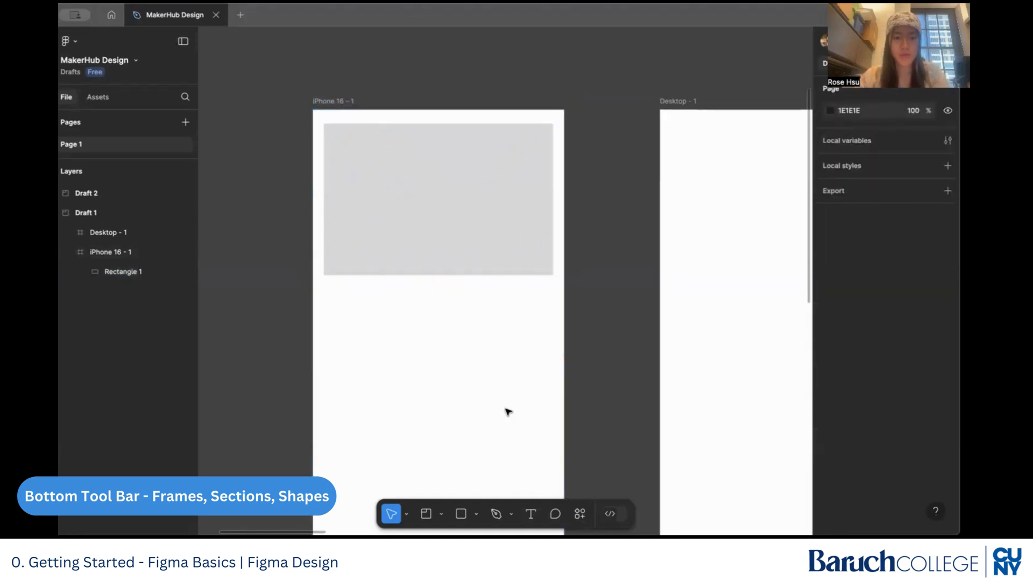
pyautogui.click(476, 515)
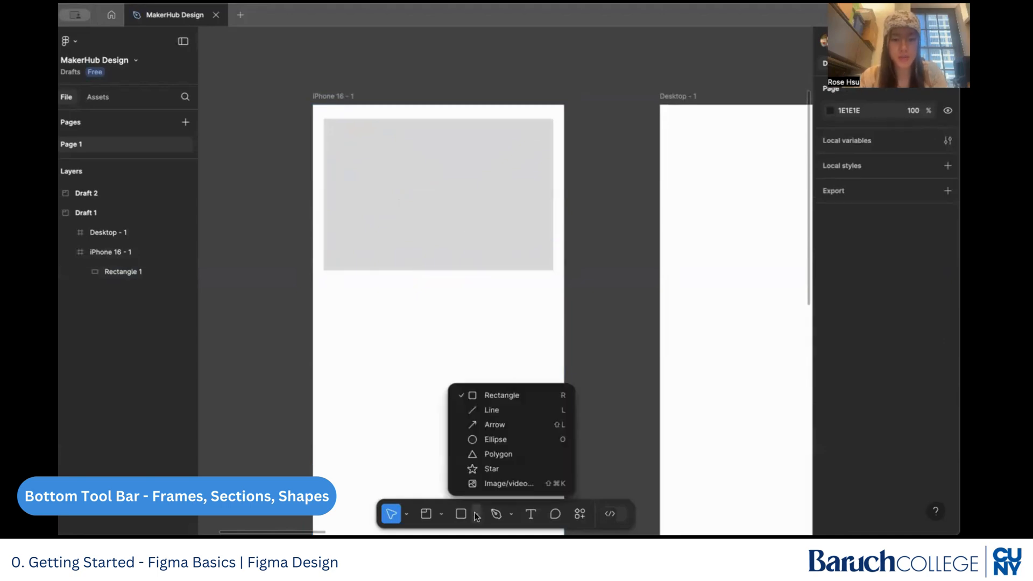
pyautogui.click(493, 440)
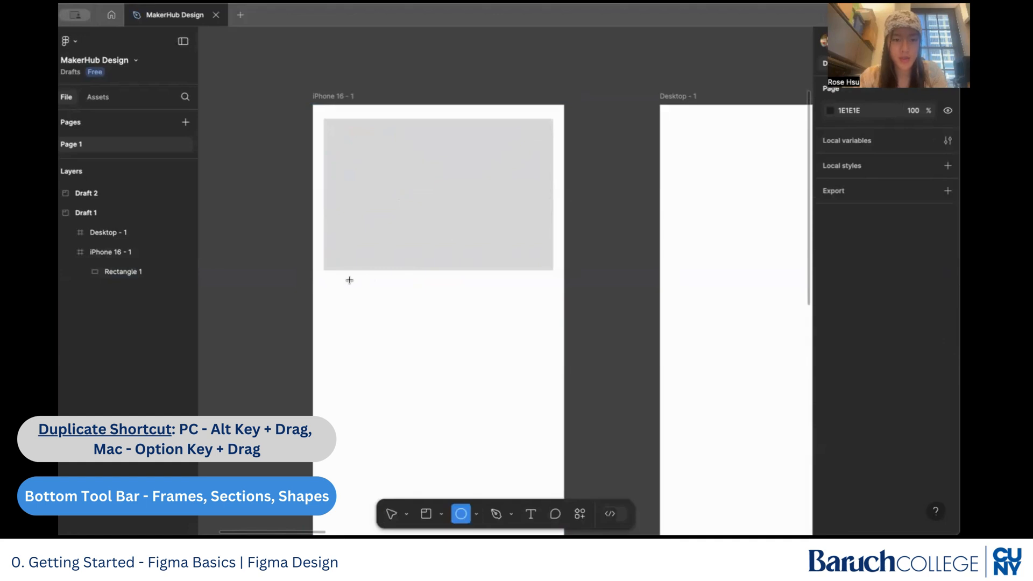
pyautogui.moveTo(334, 285)
pyautogui.mouseDown()
pyautogui.moveTo(375, 333)
pyautogui.moveTo(361, 316)
pyautogui.moveTo(540, 316)
pyautogui.mouseUp()
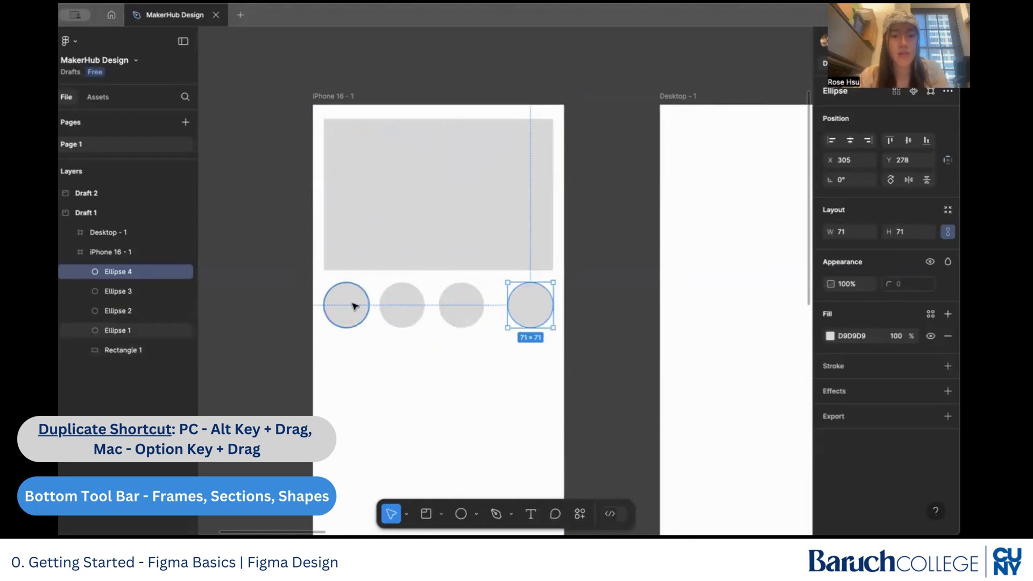
# Select all four circles, even out their spacing with Tidy up and undo that change.
pyautogui.keyDown('shift'); pyautogui.click(457, 315); pyautogui.keyUp('shift')
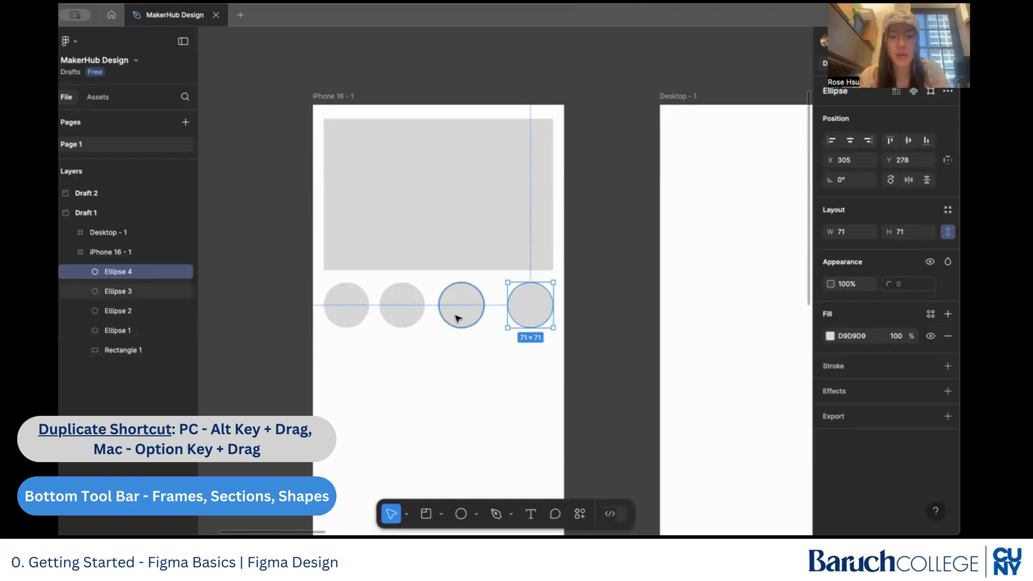
pyautogui.keyDown('shift'); pyautogui.click(420, 315); pyautogui.keyUp('shift')
pyautogui.keyDown('shift'); pyautogui.click(337, 320); pyautogui.keyUp('shift')
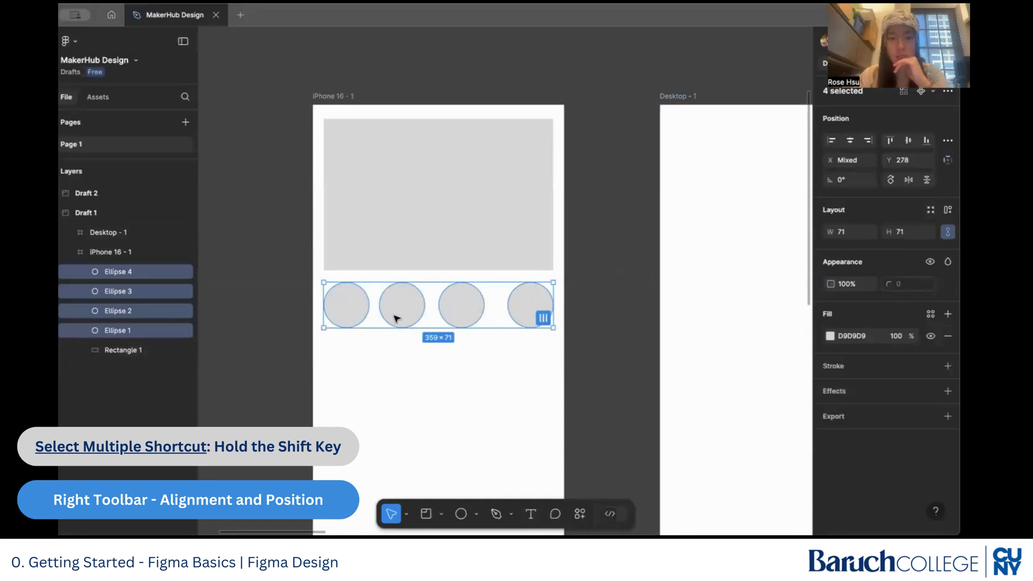
pyautogui.click(544, 318)
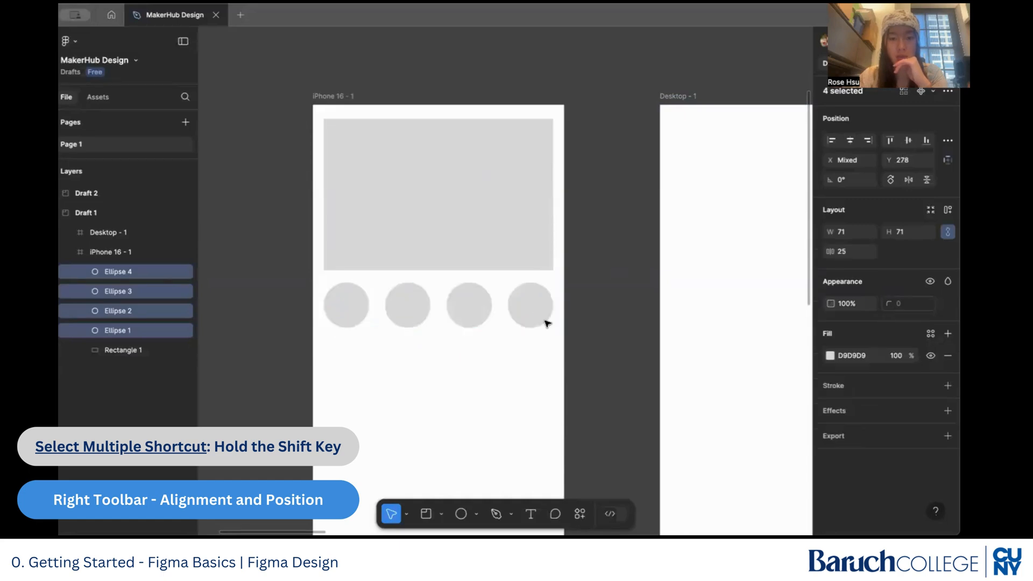
pyautogui.hotkey('ctrl', 'z')
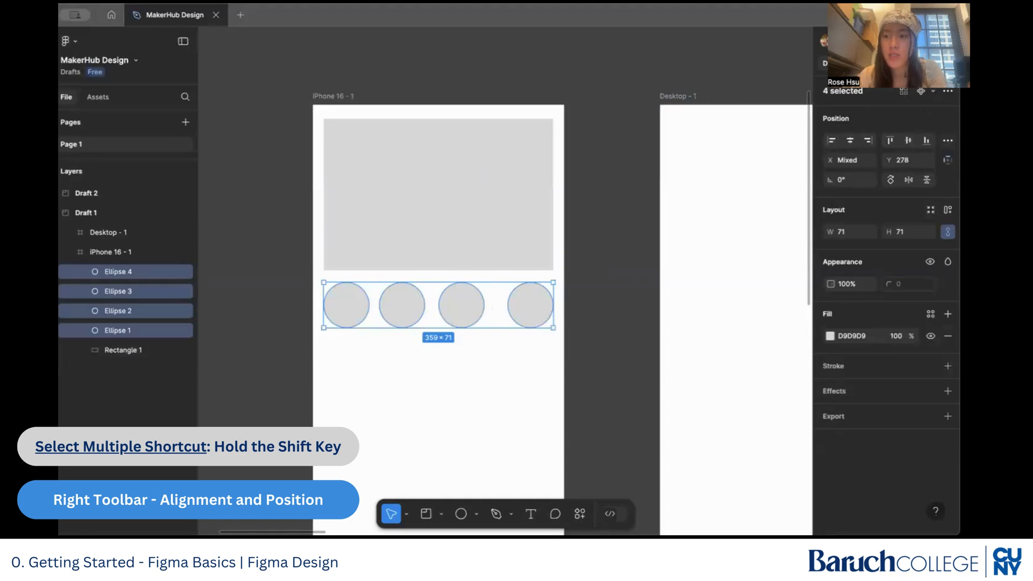
# Distribute the horizontal spacing of the four selected circles and clear the selection.
pyautogui.click(947, 141)
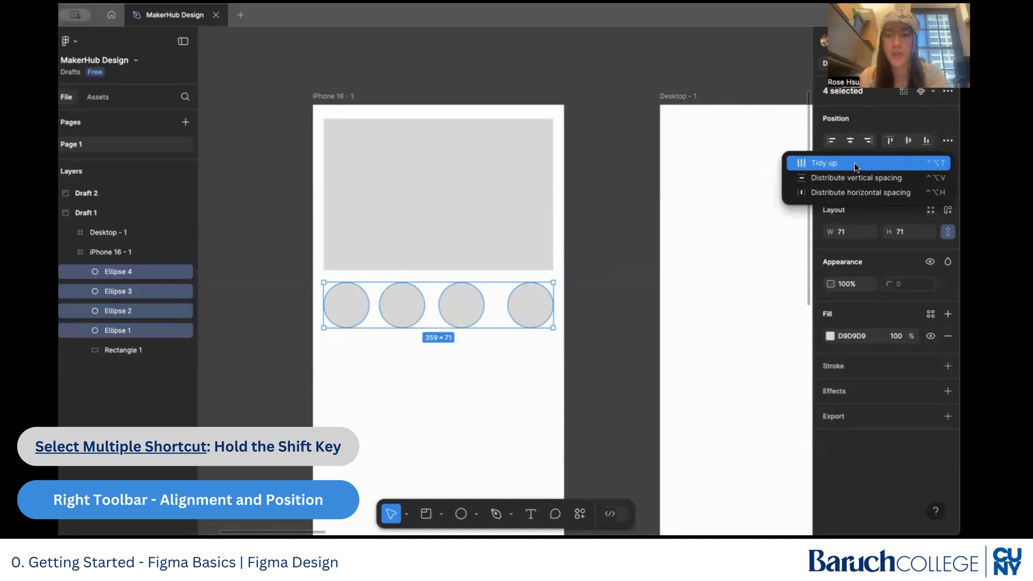
pyautogui.click(851, 193)
pyautogui.click(603, 295)
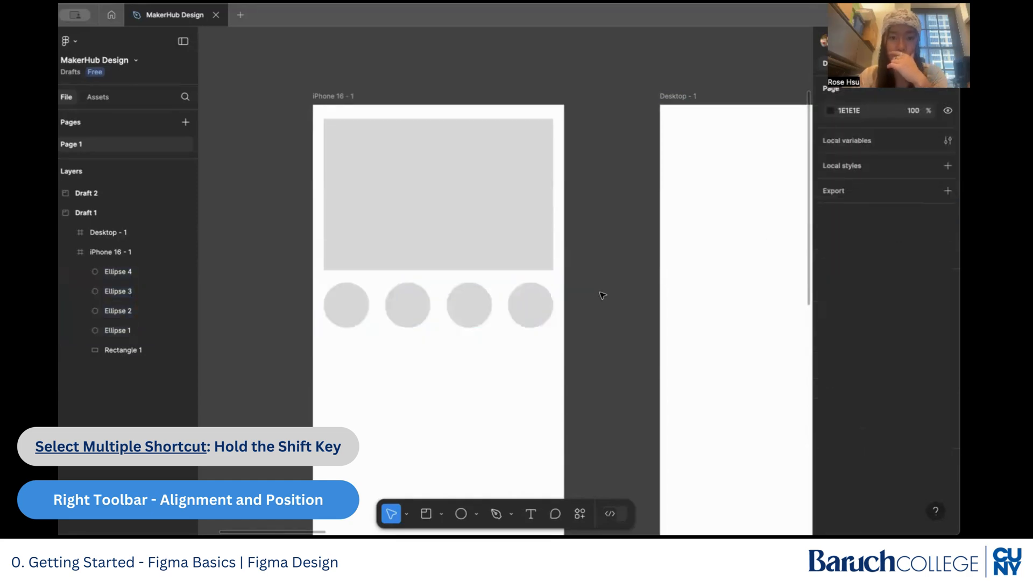
# Examine the position and size values of each of the four circles in turn, ending on the rightmost one.
pyautogui.scroll(-5, 602, 296)
pyautogui.scroll(3, 602, 295)
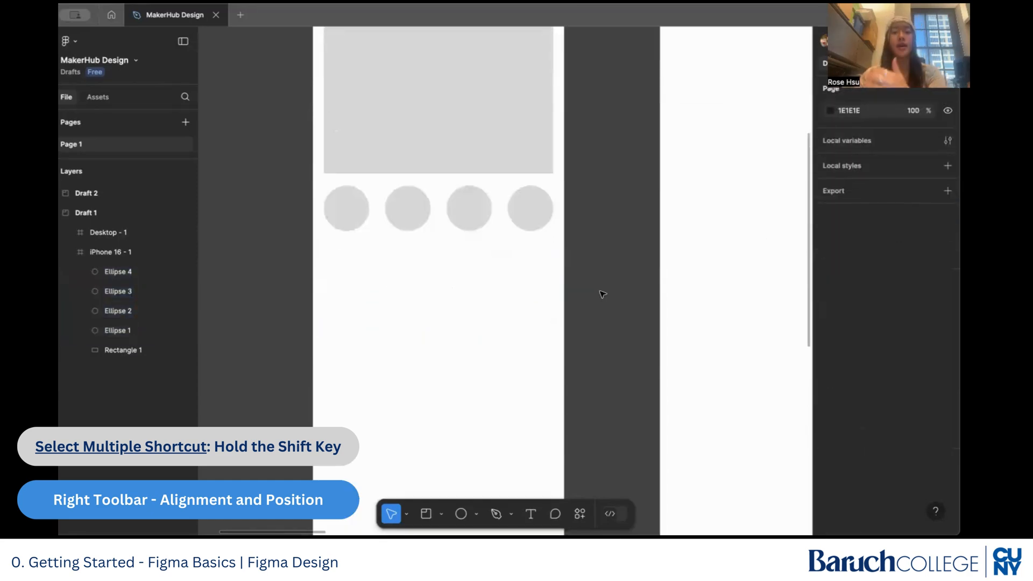
pyautogui.scroll(-3, 602, 295)
pyautogui.scroll(-2, 602, 294)
pyautogui.scroll(-2, 602, 293)
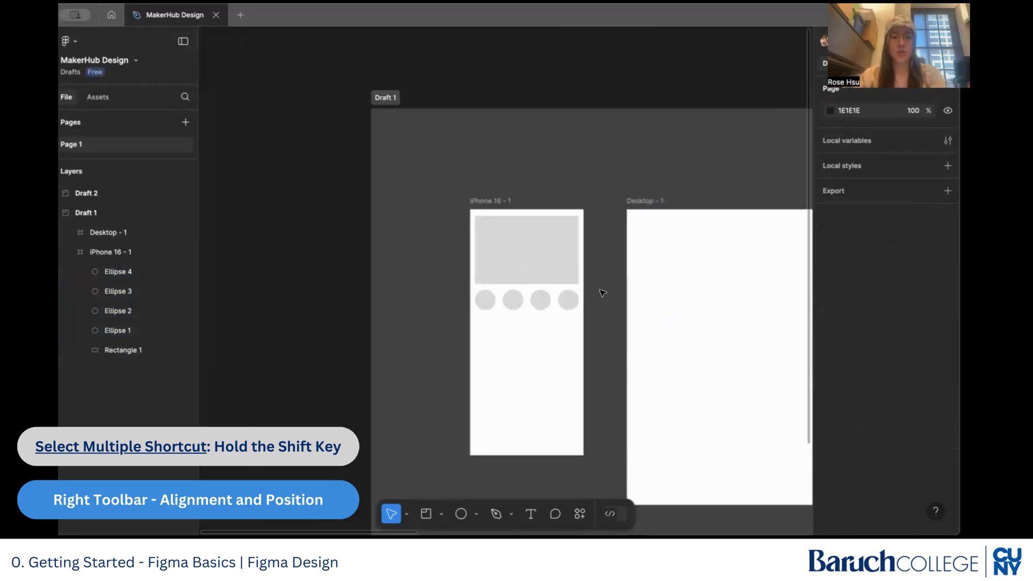
pyautogui.moveTo(606, 297); pyautogui.dragTo(496, 280)
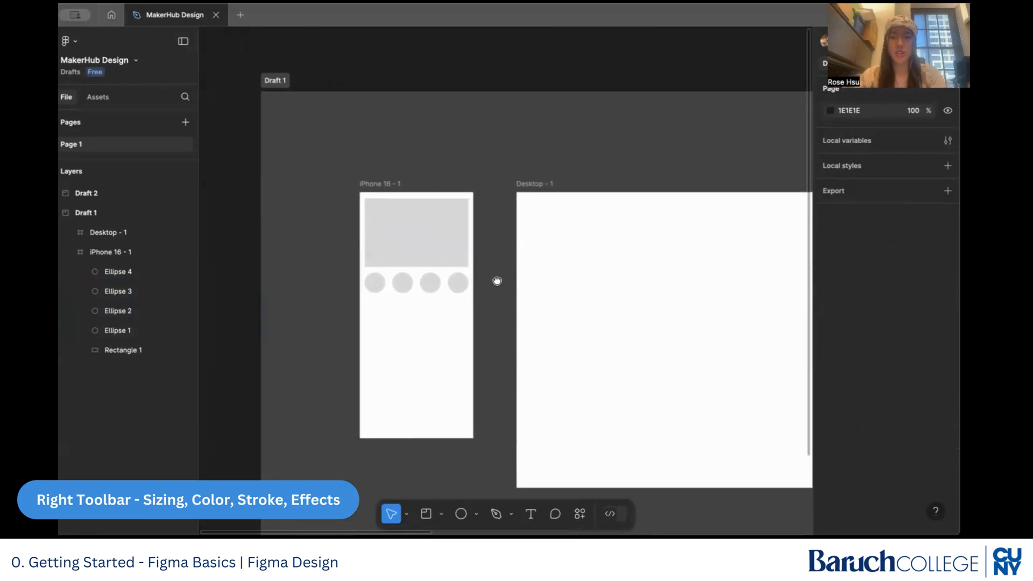
pyautogui.scroll(5, 371, 285)
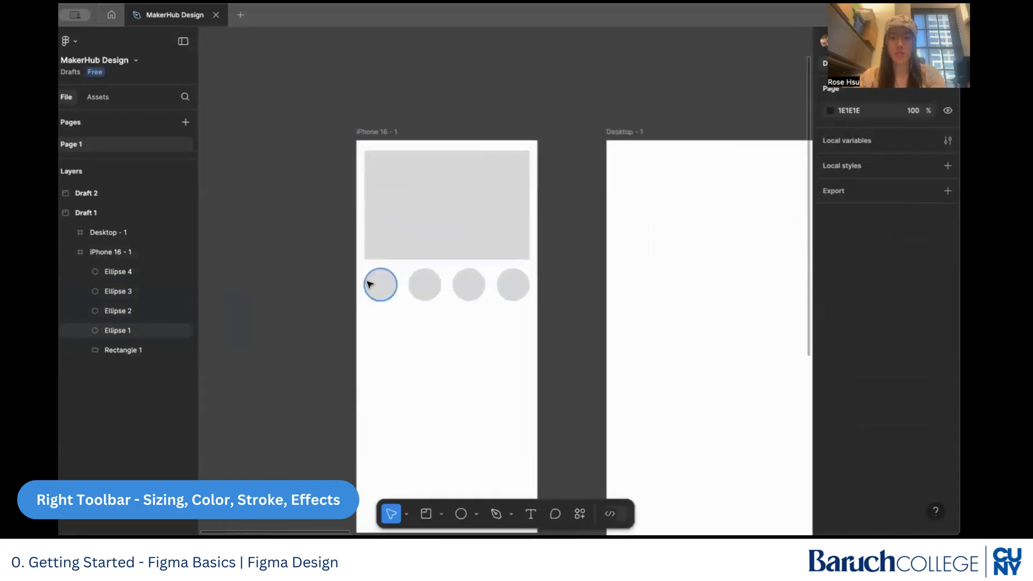
pyautogui.click(390, 290)
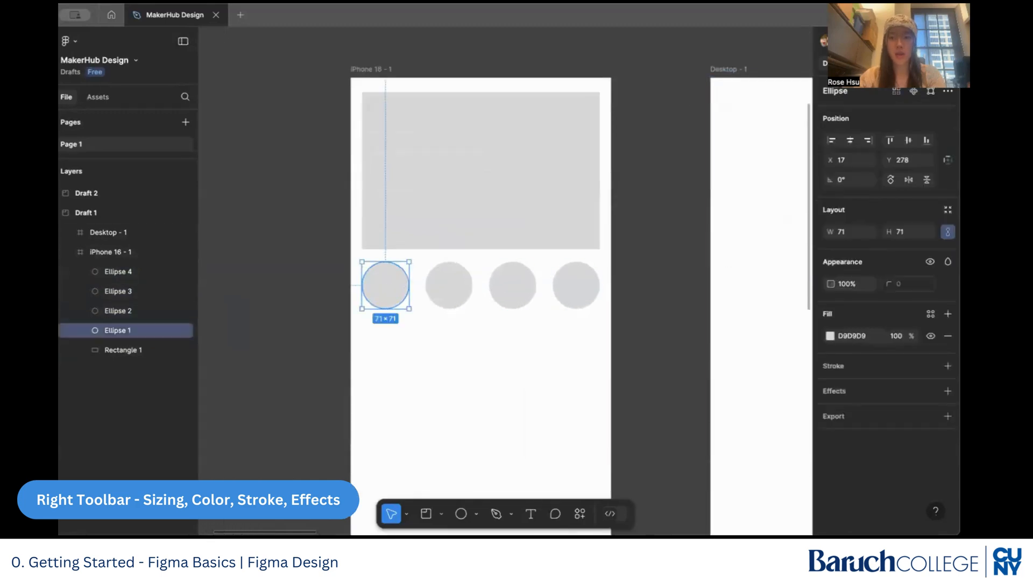
pyautogui.click(469, 287)
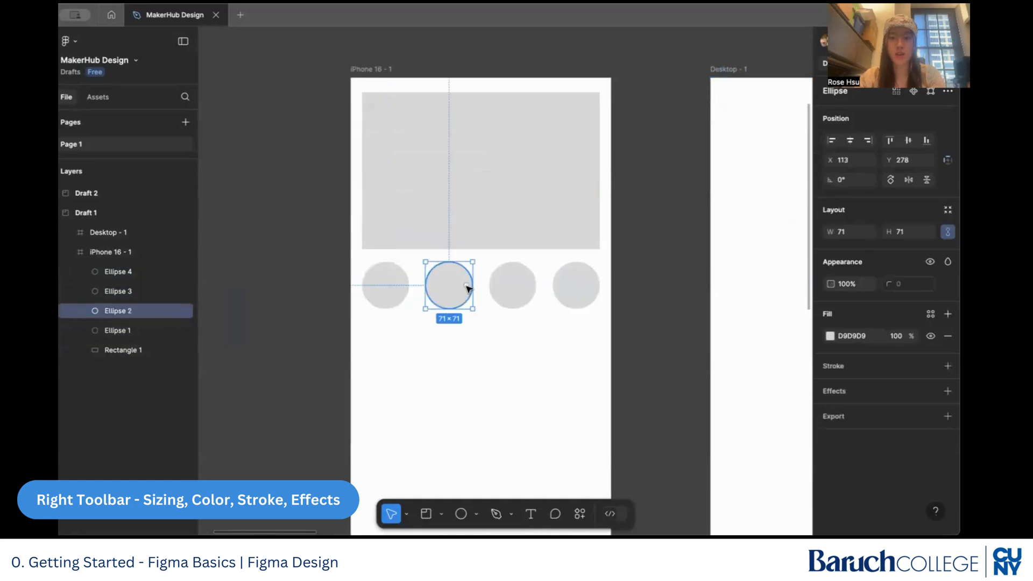
pyautogui.click(530, 288)
pyautogui.click(565, 286)
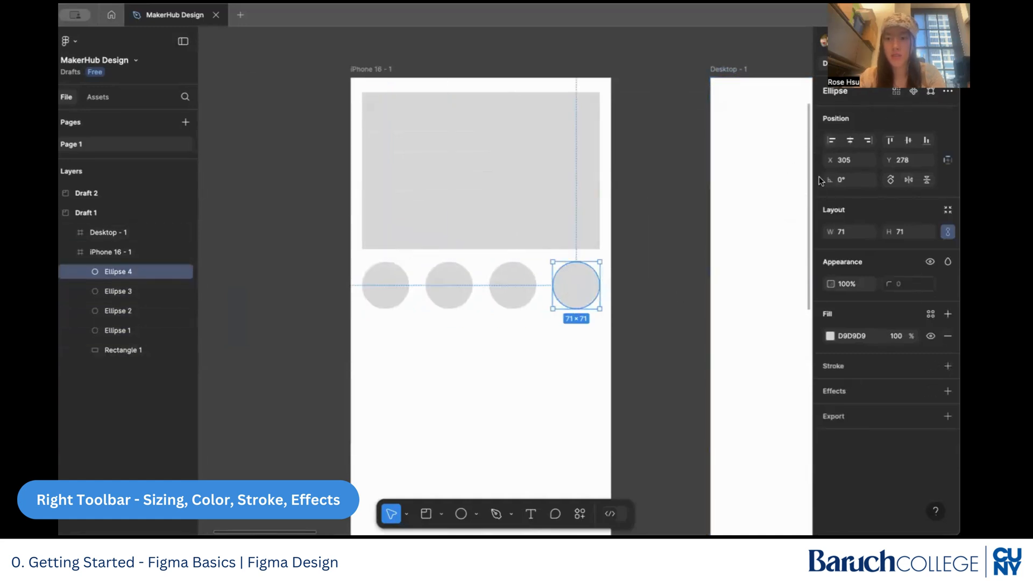
pyautogui.click(506, 287)
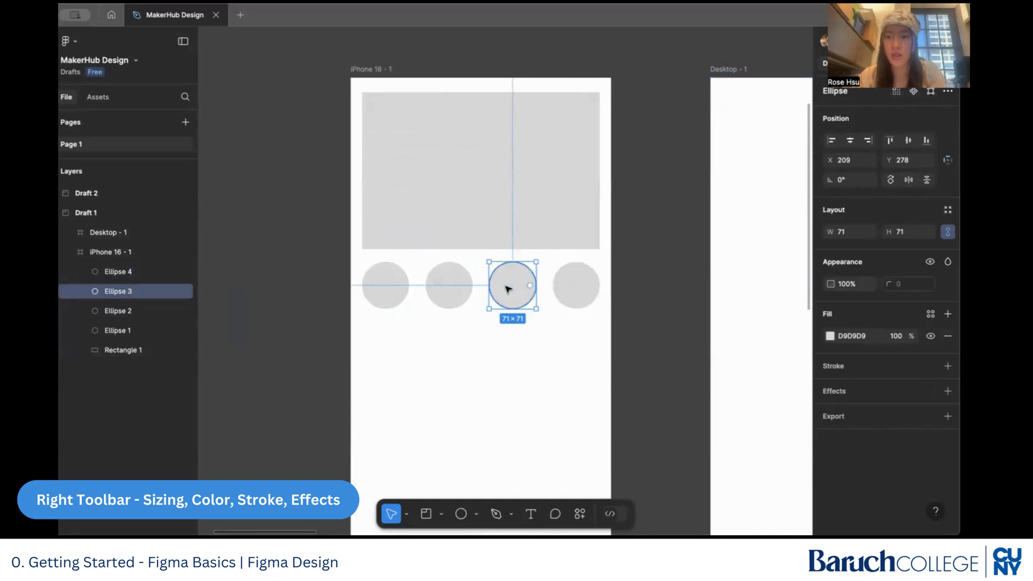
pyautogui.click(459, 295)
pyautogui.click(381, 291)
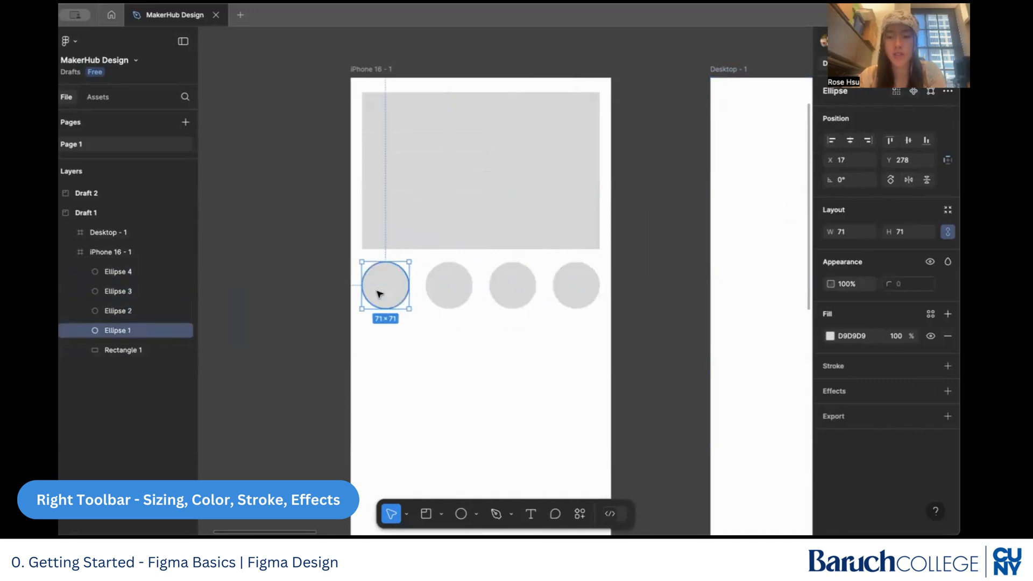
pyautogui.click(448, 292)
pyautogui.click(515, 291)
pyautogui.click(591, 288)
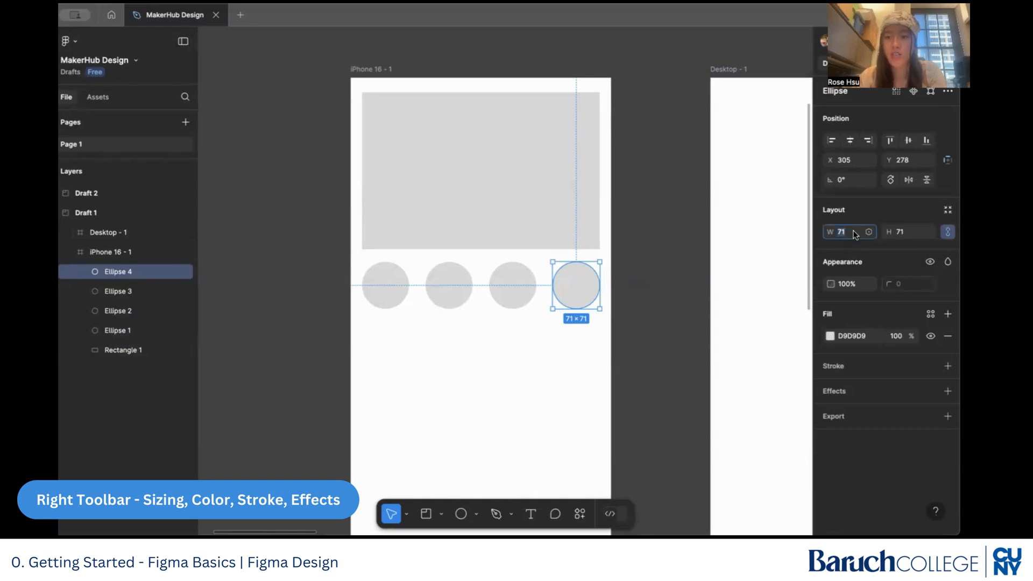
# Set the rightmost circle's width to 80 with its aspect ratio locked, and undo the resize.
pyautogui.write('80')
pyautogui.press('Return')
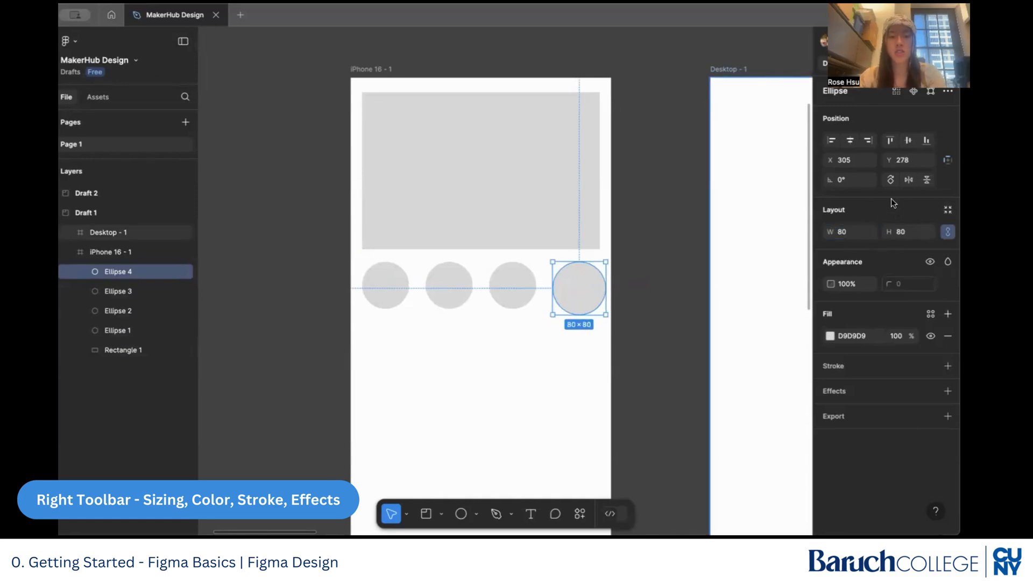
pyautogui.hotkey('ctrl', 'z')
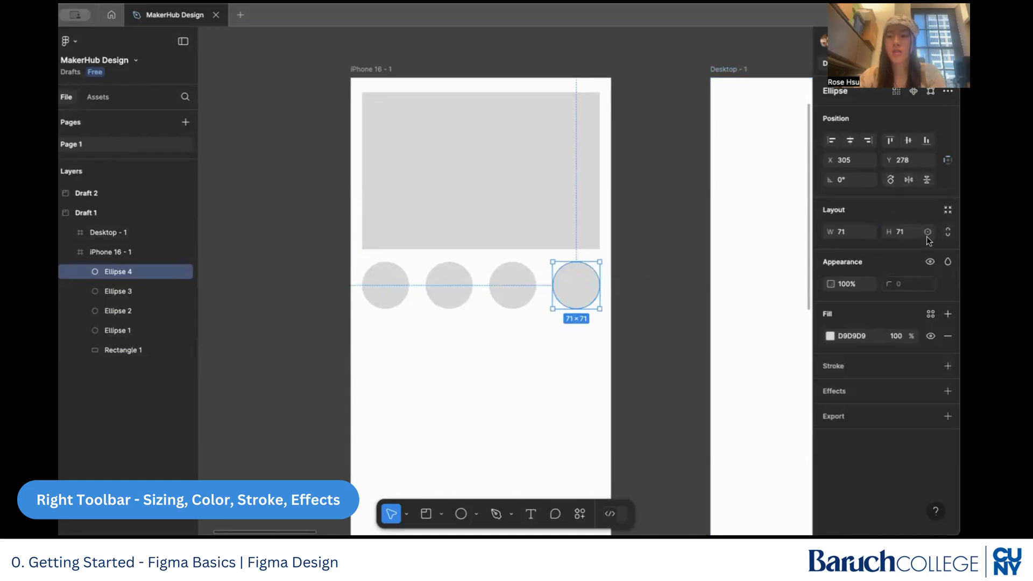
# Set the rightmost circle's width to 80 with its aspect ratio unlocked, and undo the resize.
pyautogui.write('80')
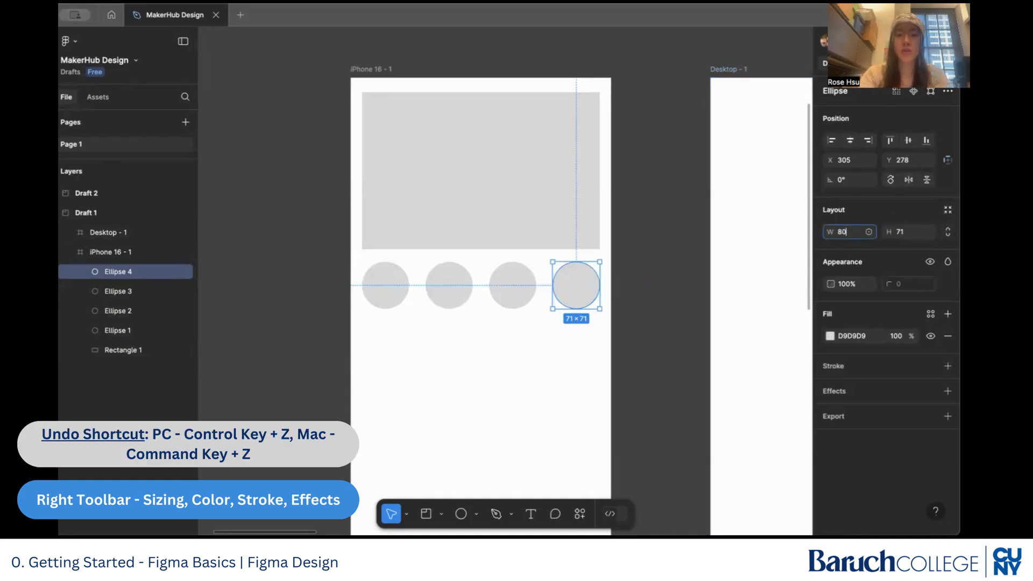
pyautogui.press('Return')
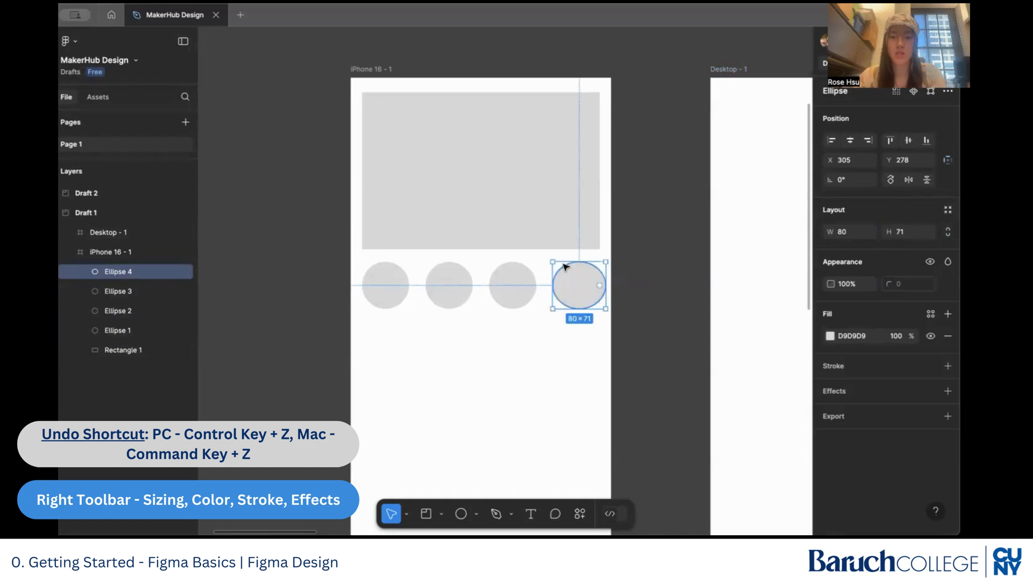
pyautogui.hotkey('ctrl', 'z')
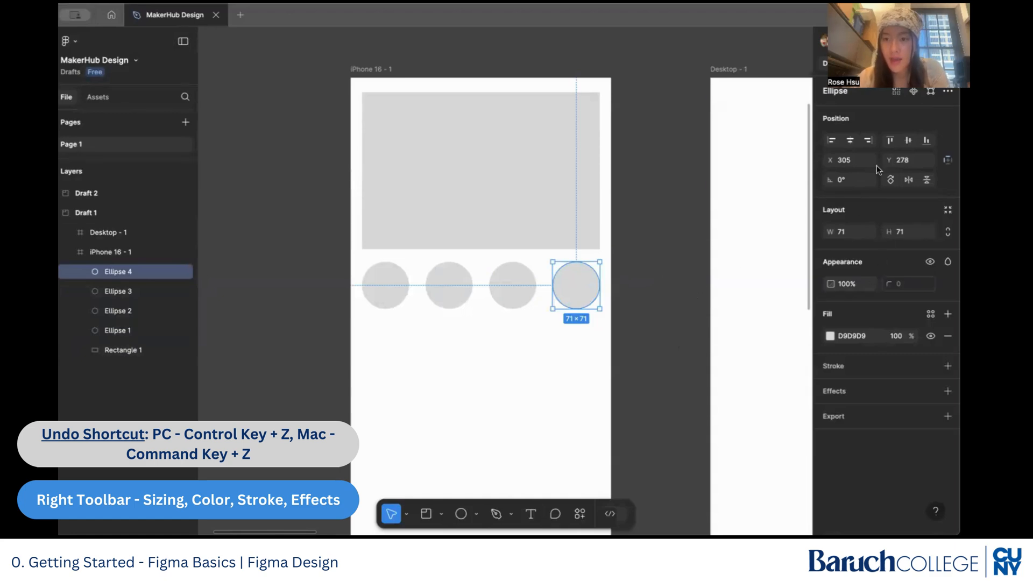
# Try adjusting the rightmost circle's overall opacity and leave it at 100%.
pyautogui.click(832, 285)
pyautogui.moveTo(839, 286); pyautogui.dragTo(837, 283)
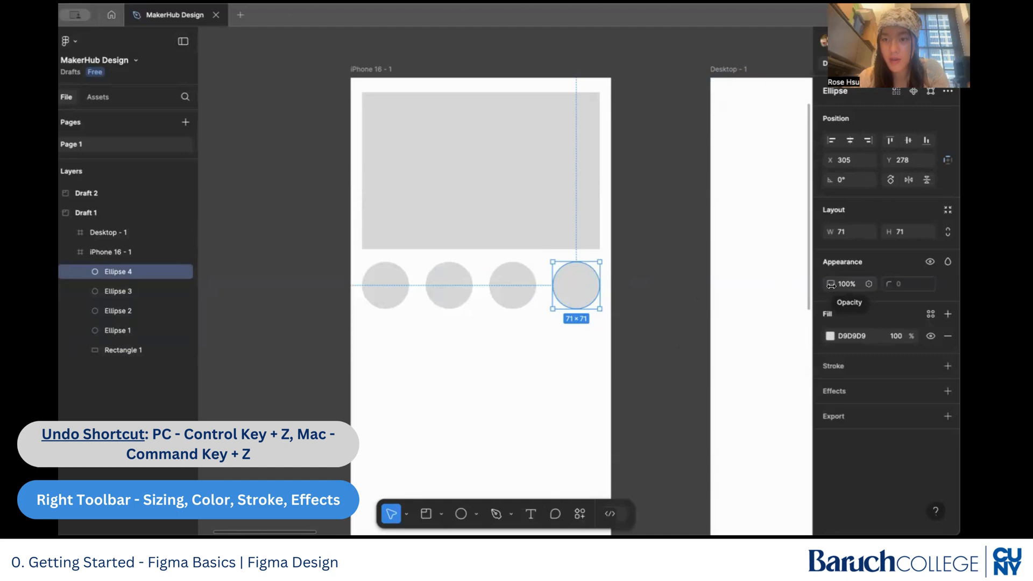
pyautogui.moveTo(832, 285); pyautogui.dragTo(796, 272)
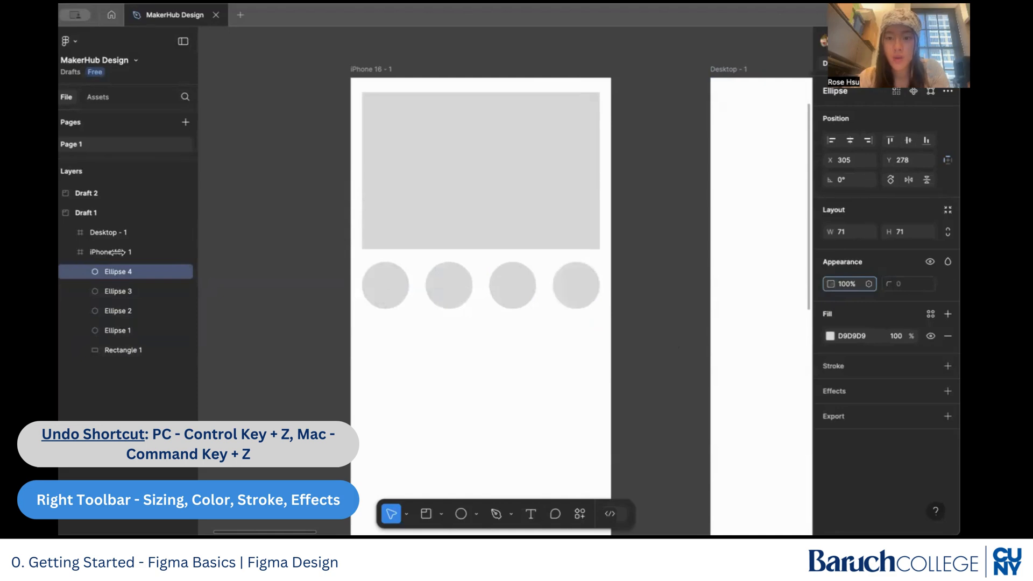
pyautogui.click(832, 284)
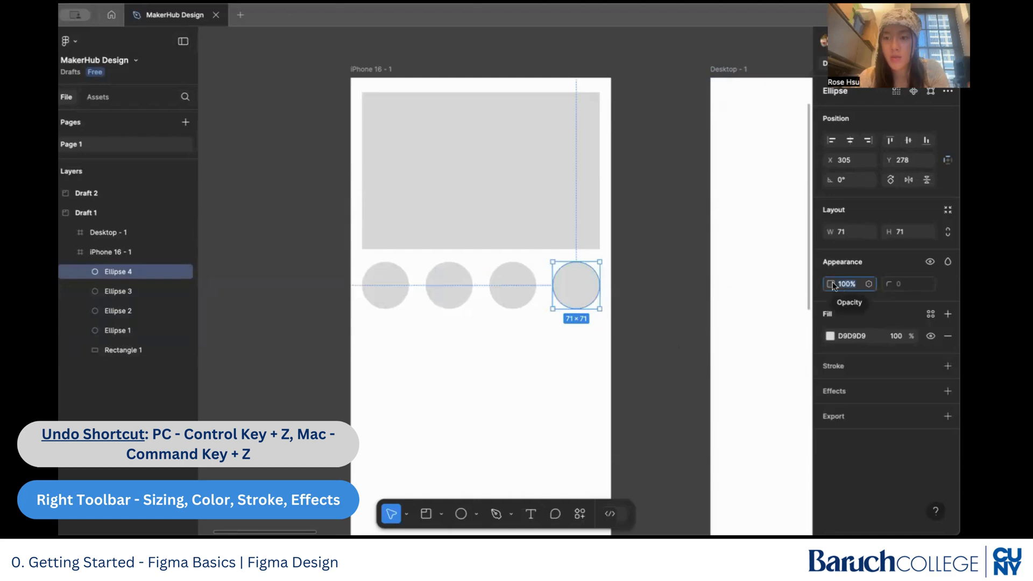
pyautogui.click(881, 301)
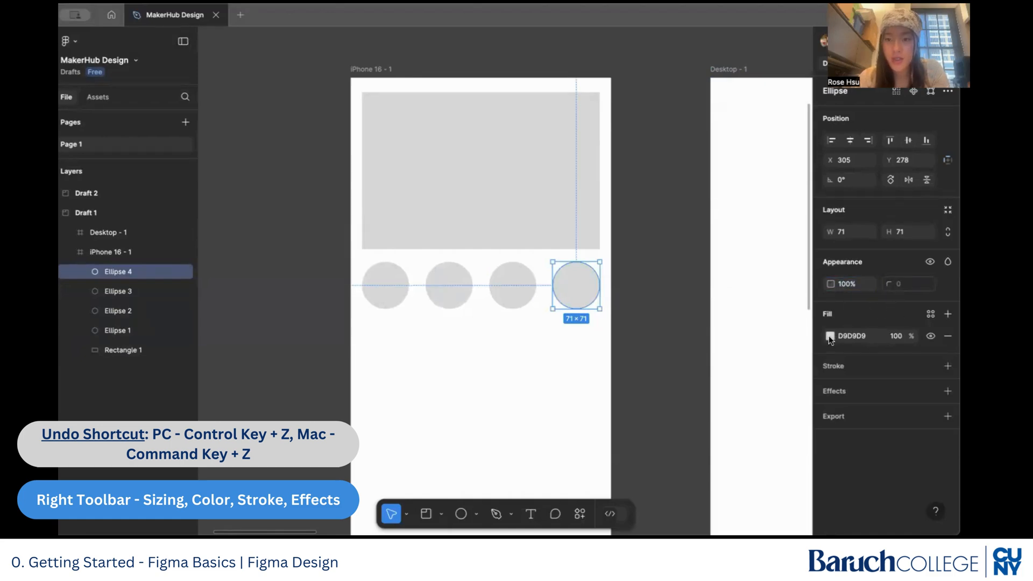
# Change the rightmost circle's fill to red CF2323, and toggle the fill's visibility off and on again.
pyautogui.click(830, 336)
pyautogui.moveTo(721, 248); pyautogui.dragTo(786, 260)
pyautogui.click(868, 302)
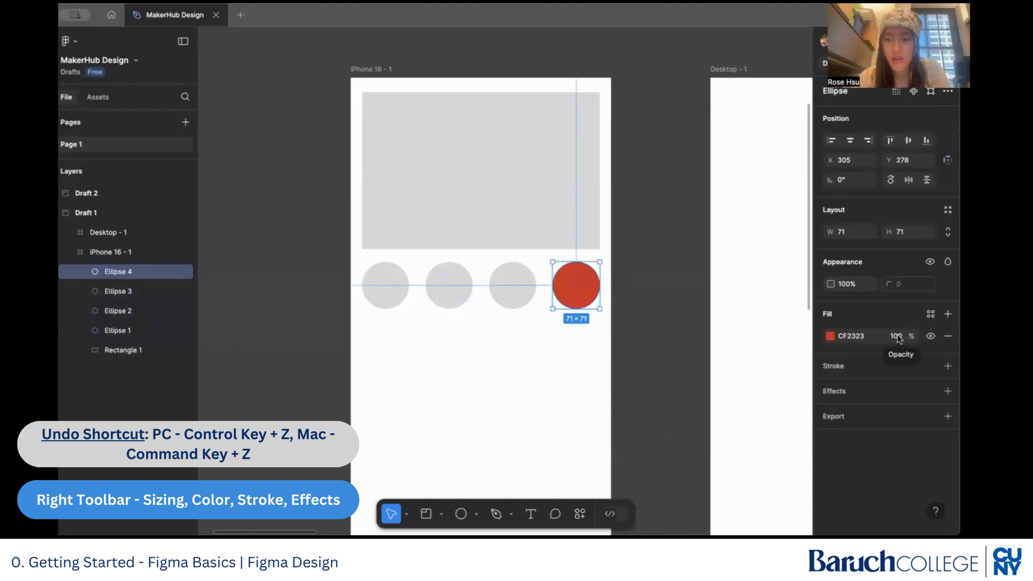
pyautogui.click(929, 337)
pyautogui.click(929, 337)
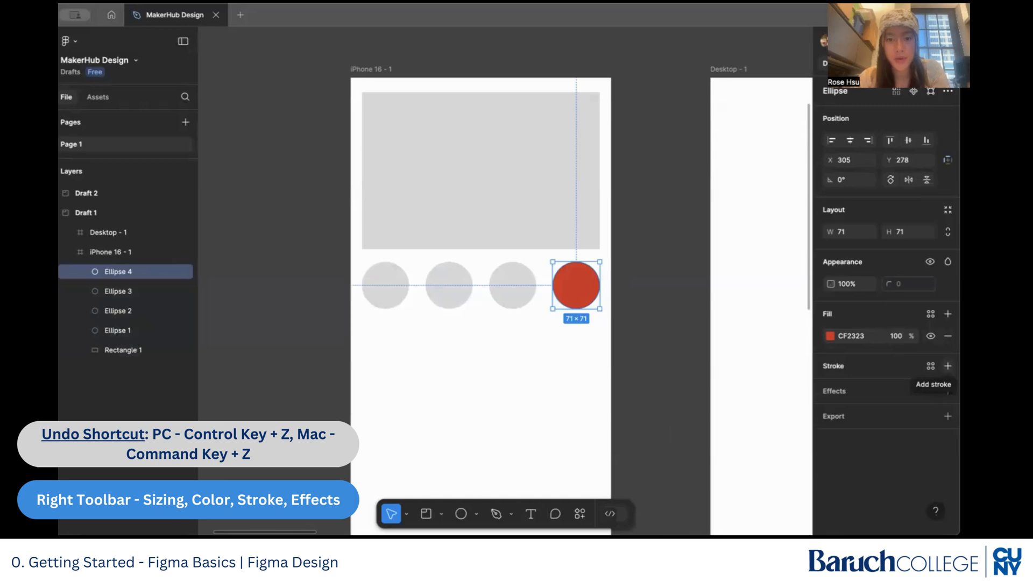
# Add a black stroke to the red circle with a weight of 5 and its position set to Center.
pyautogui.click(948, 365)
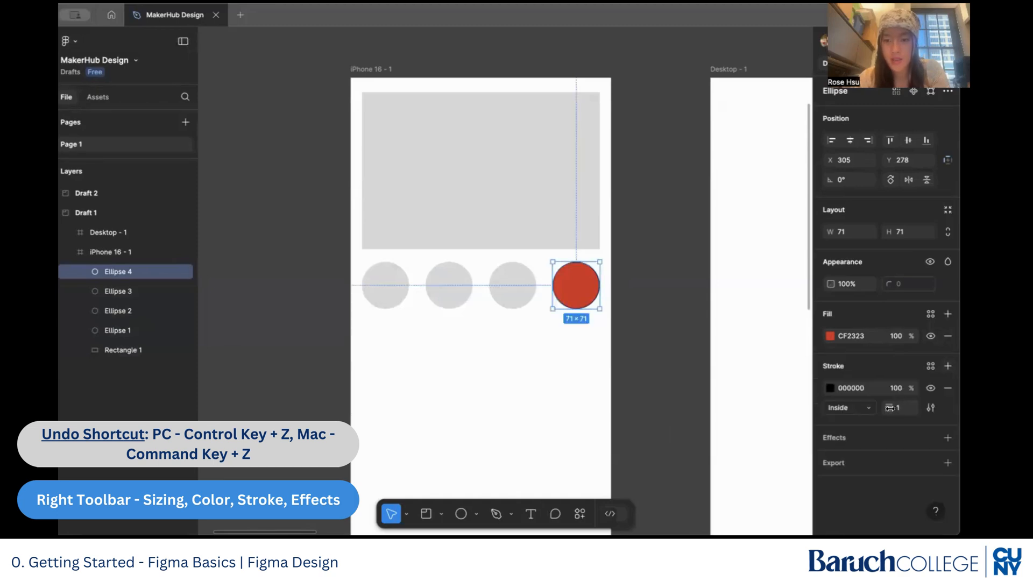
pyautogui.moveTo(890, 408)
pyautogui.mouseDown()
pyautogui.moveTo(905, 409)
pyautogui.moveTo(895, 409)
pyautogui.mouseUp()
pyautogui.click(851, 409)
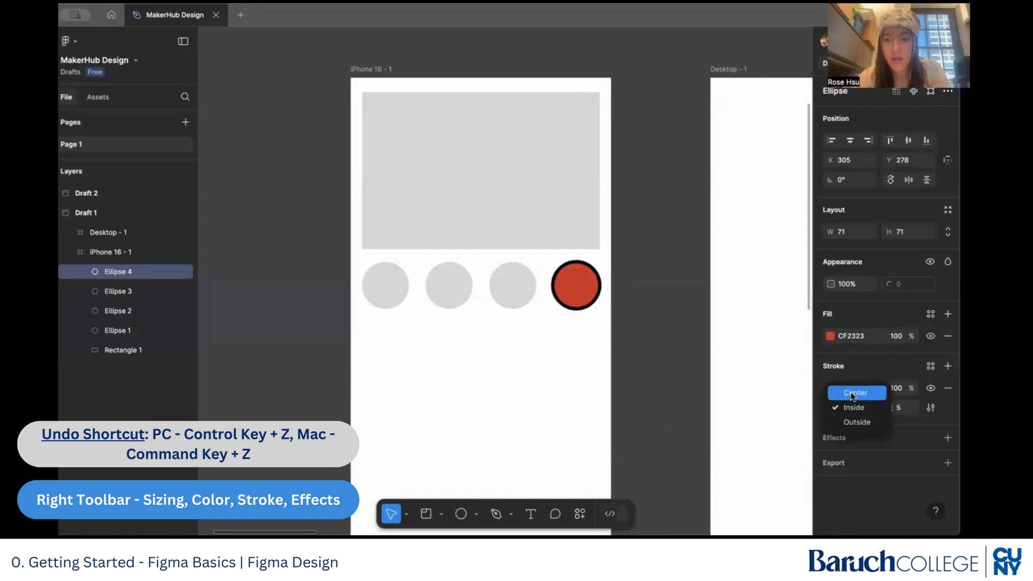
pyautogui.click(850, 391)
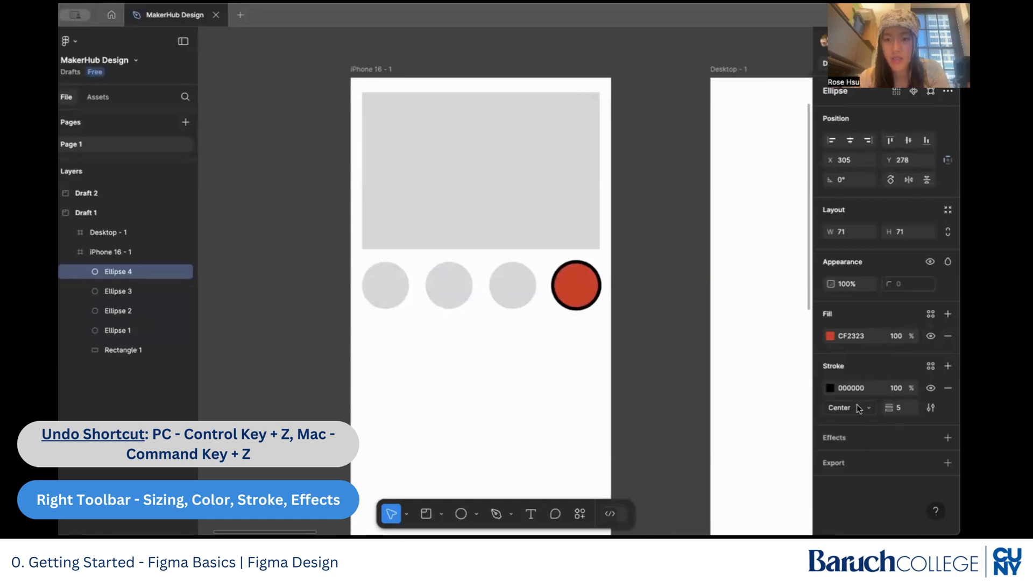
# Change the red circle's stroke style to Dash with a dash length of 20.
pyautogui.click(930, 409)
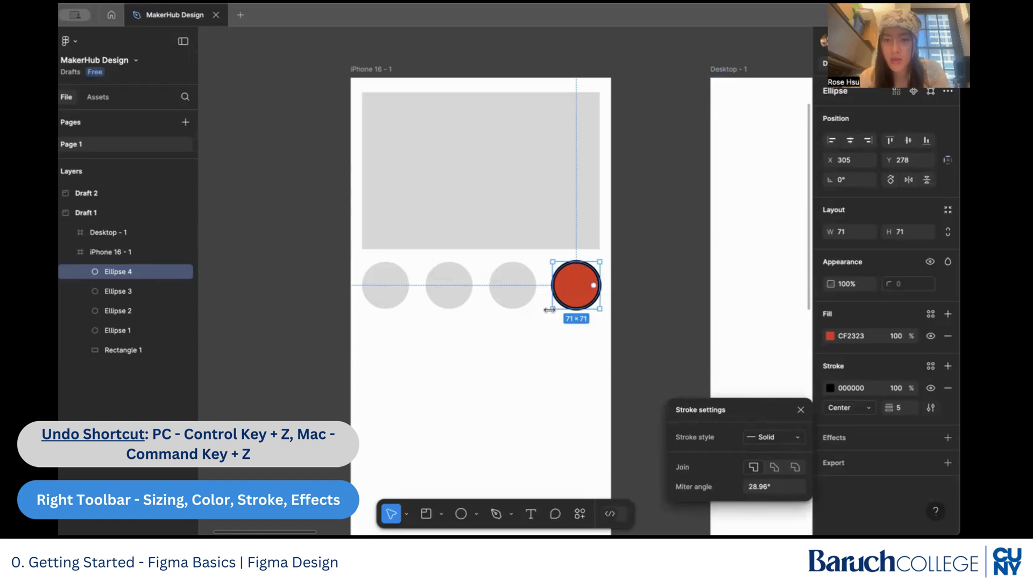
pyautogui.click(785, 441)
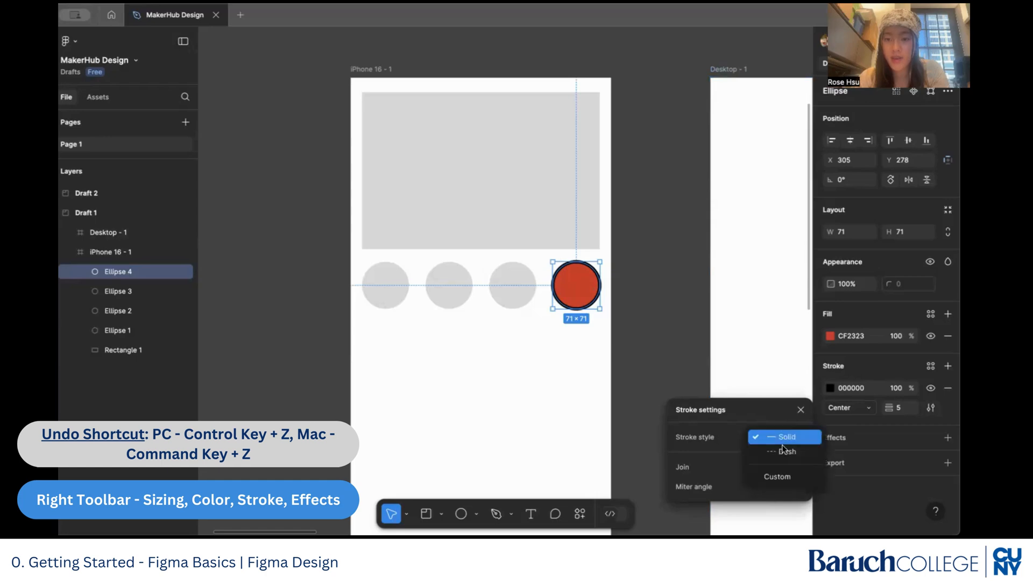
pyautogui.click(782, 449)
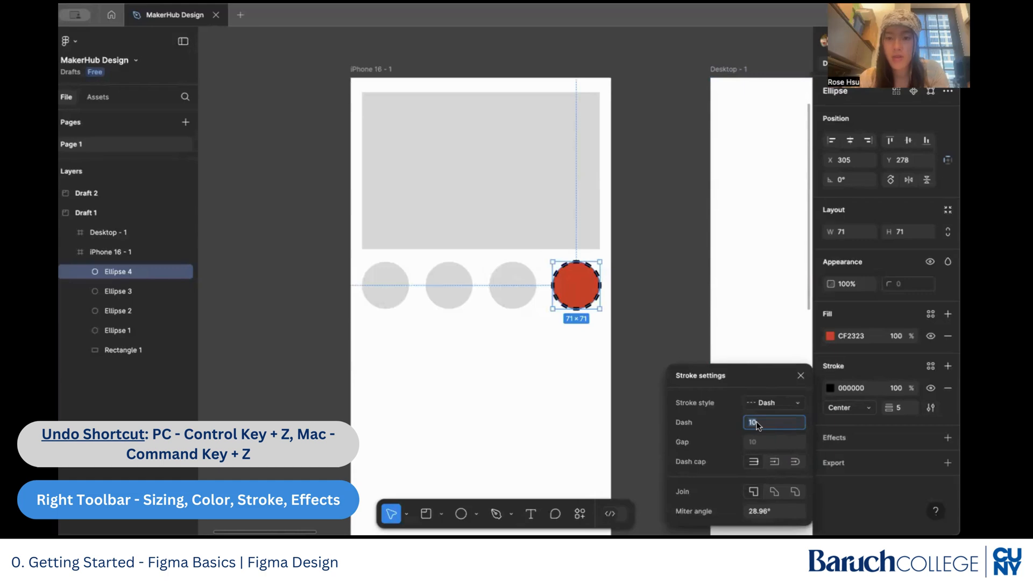
pyautogui.write('20')
pyautogui.press('Return')
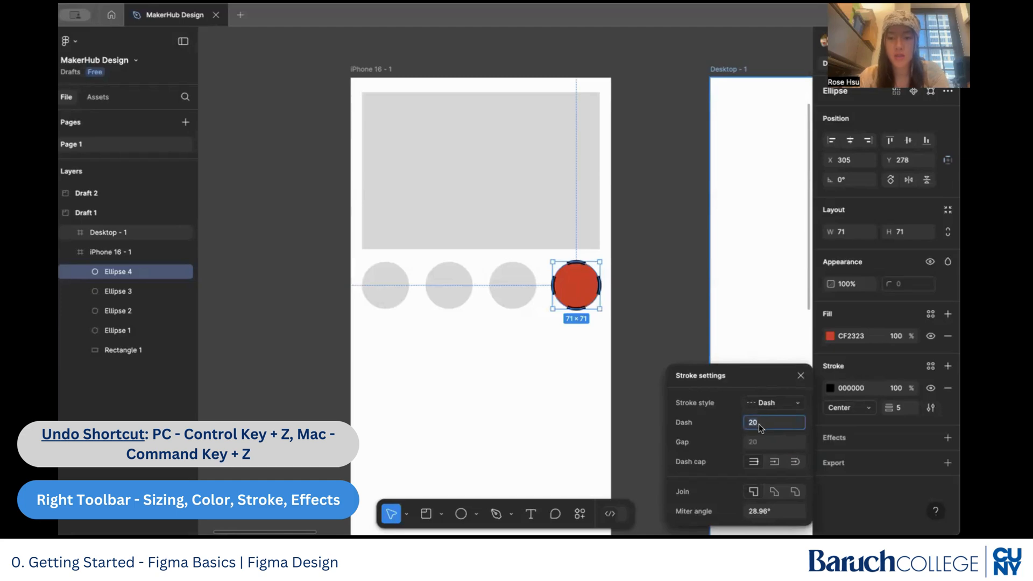
# Shorten the stroke's dash length to 2, close the stroke settings and remove the stroke from the red circle.
pyautogui.press('BackSpace')
pyautogui.press('Return')
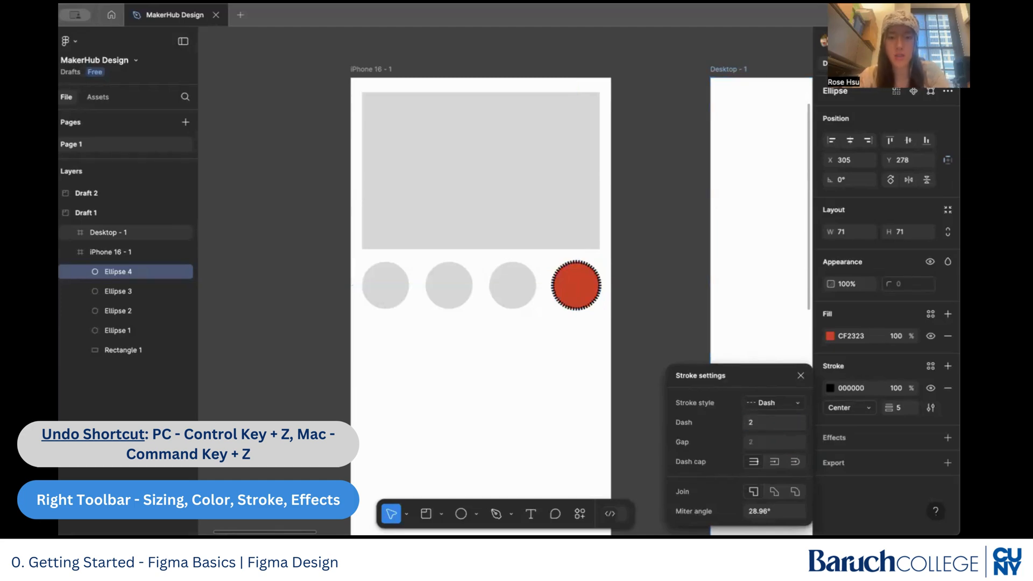
pyautogui.click(800, 375)
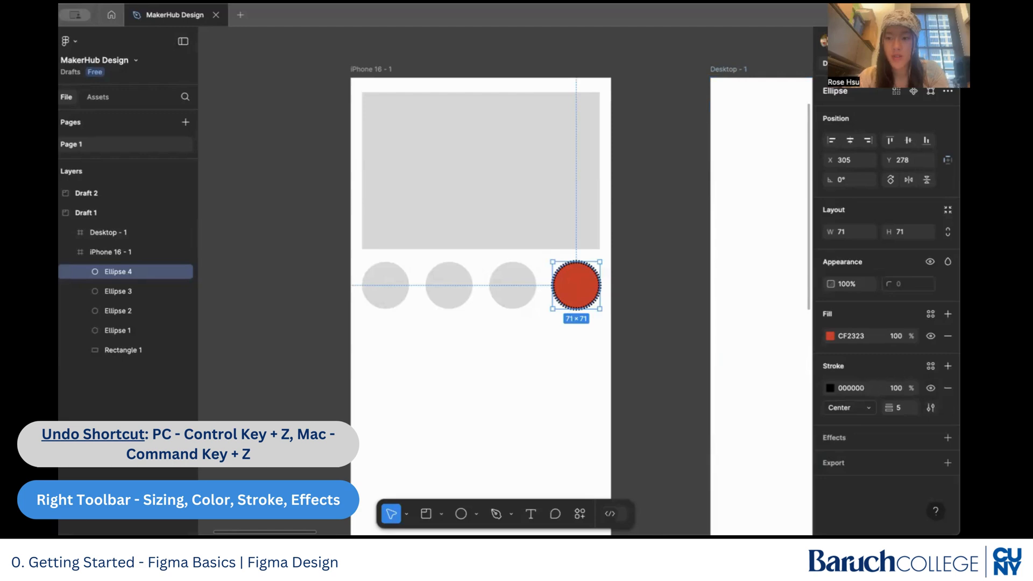
pyautogui.click(948, 388)
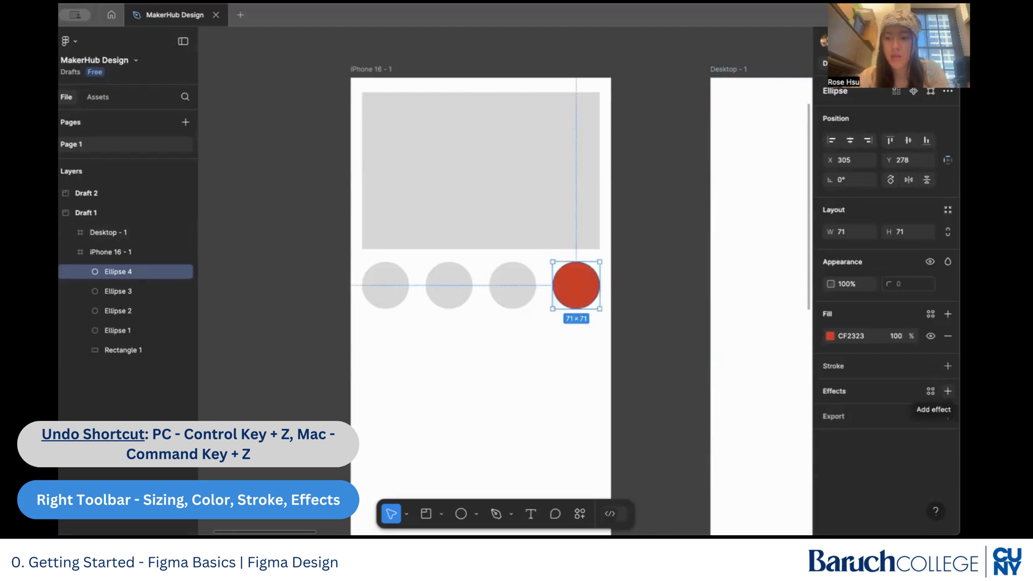
# Add a drop shadow effect to the red circle and check it with the circle deselected and reselected.
pyautogui.click(948, 391)
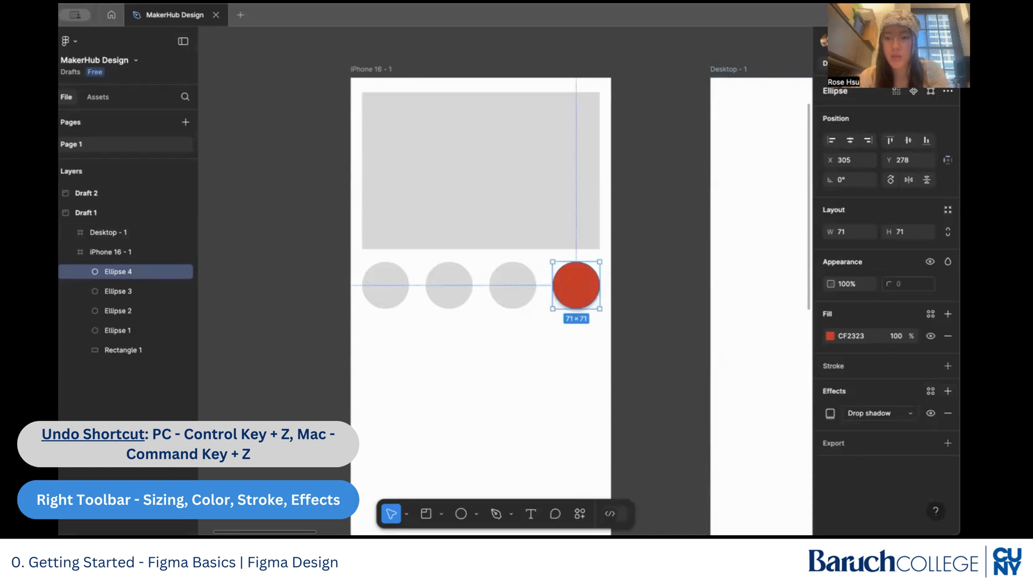
pyautogui.click(555, 383)
pyautogui.click(571, 284)
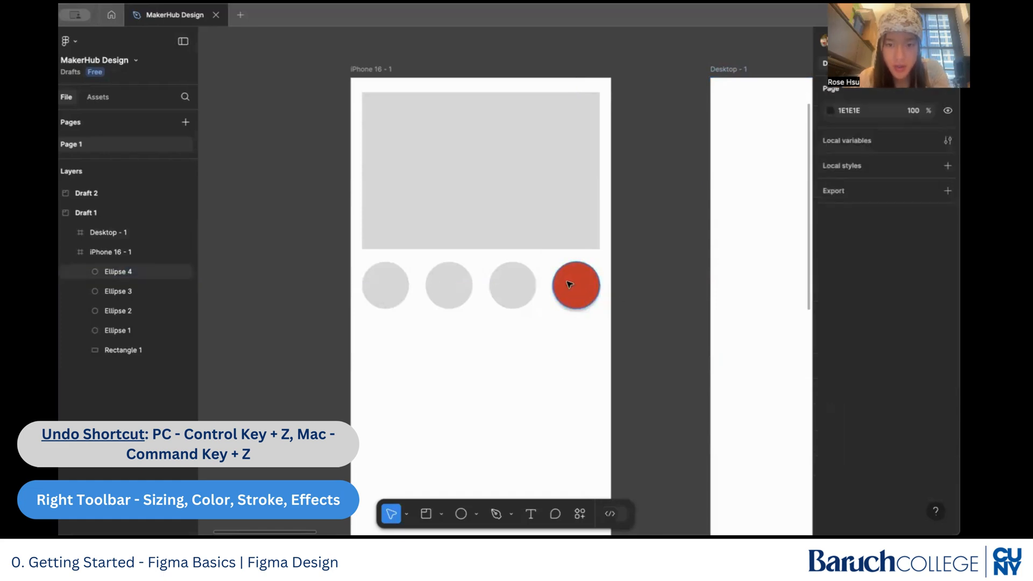
pyautogui.scroll(3, 574, 286)
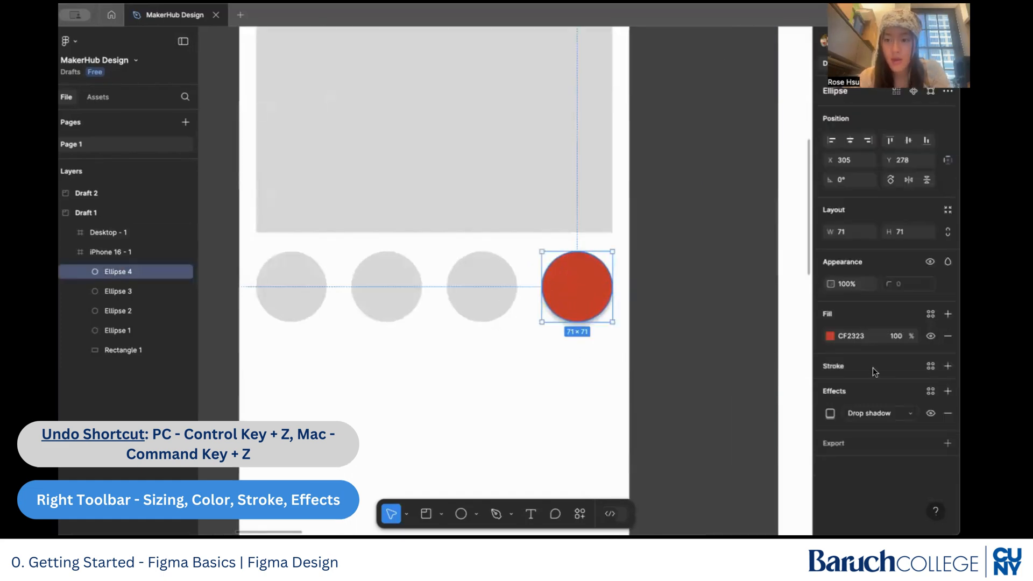
# Review the available effect types and the drop shadow's settings, and remove the effect from the red circle.
pyautogui.click(882, 413)
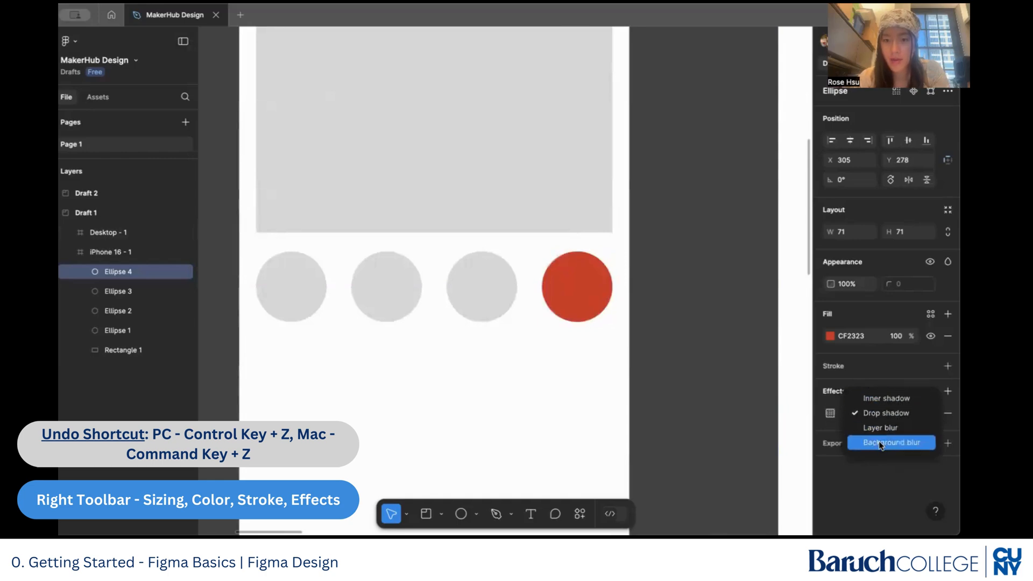
pyautogui.click(878, 378)
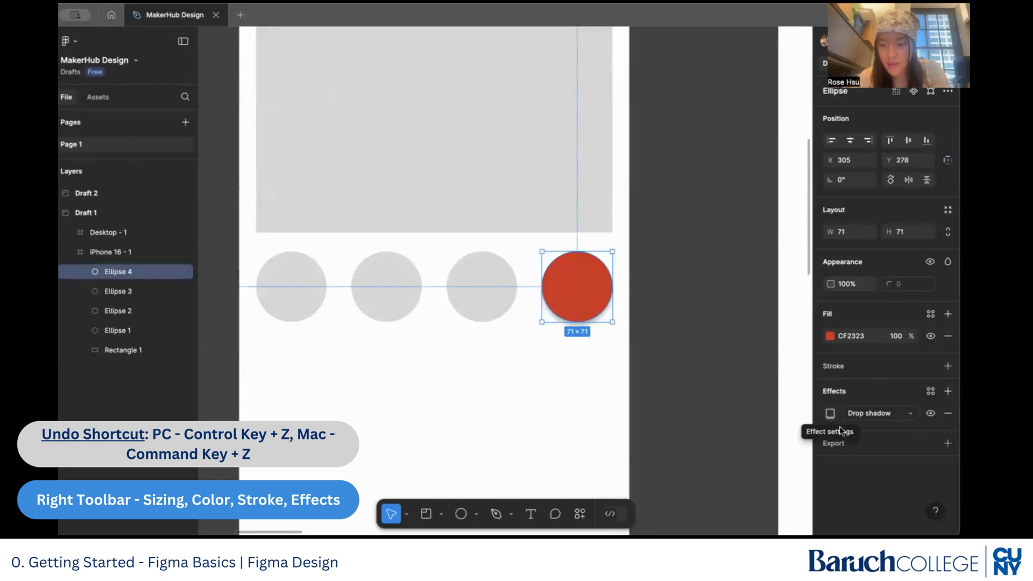
pyautogui.click(830, 414)
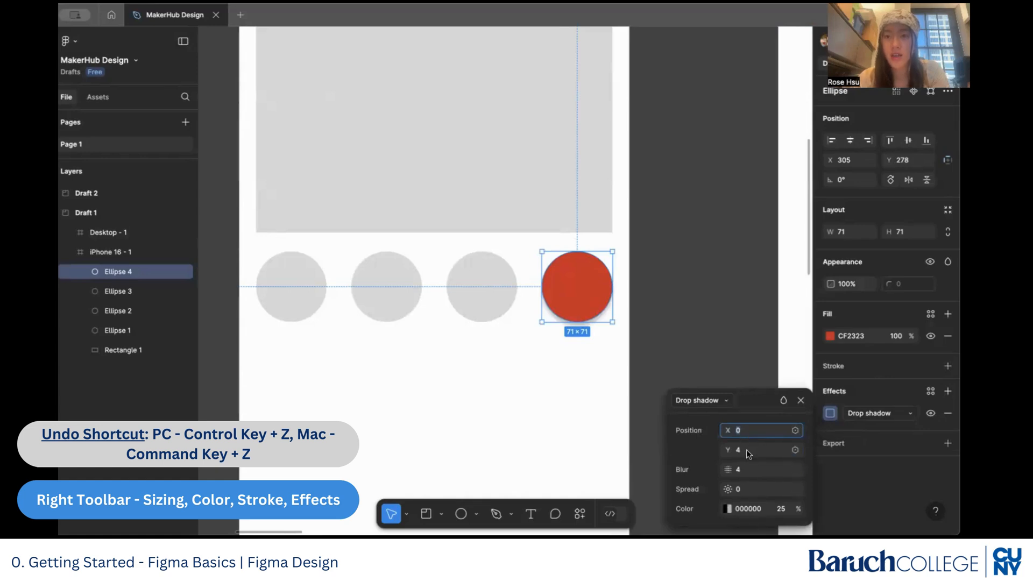
pyautogui.click(800, 400)
pyautogui.click(948, 413)
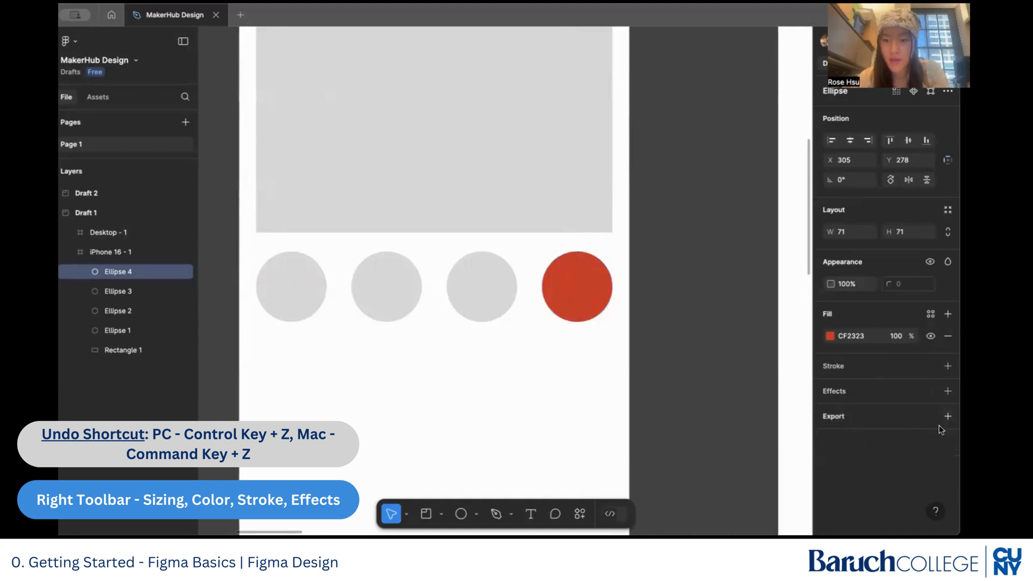
# Select the whole iPhone 16 - 1 frame and look over its properties as far as the Export section.
pyautogui.scroll(-5, 641, 357)
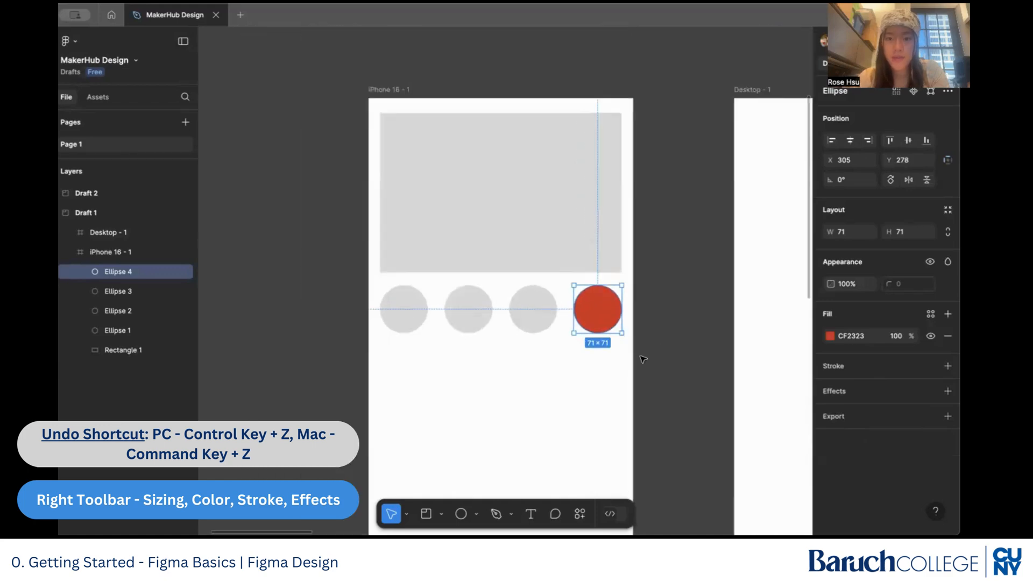
pyautogui.scroll(-2, 643, 358)
pyautogui.moveTo(668, 401); pyautogui.dragTo(607, 346)
pyautogui.scroll(1, 607, 346)
pyautogui.click(618, 267)
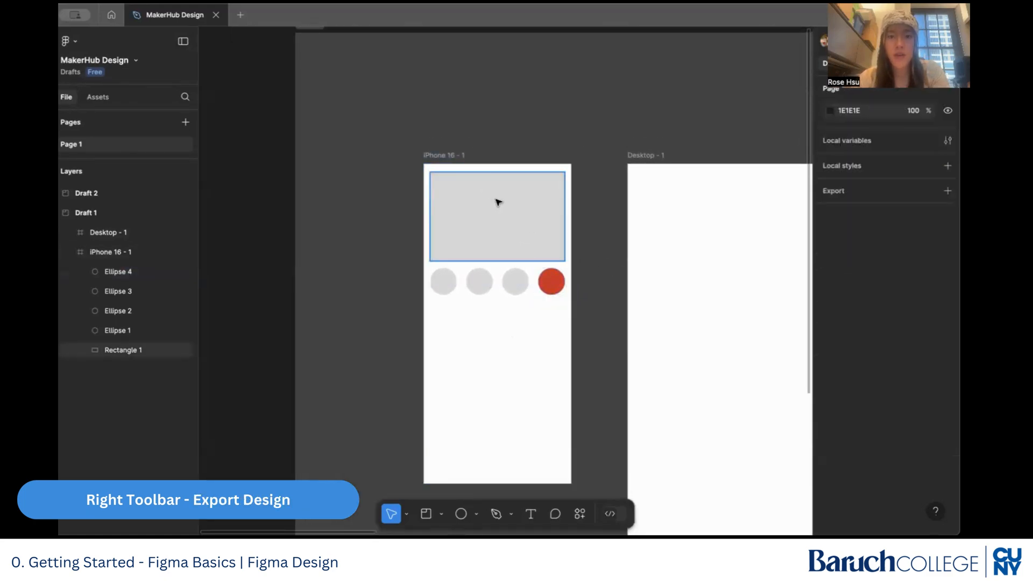
pyautogui.click(450, 156)
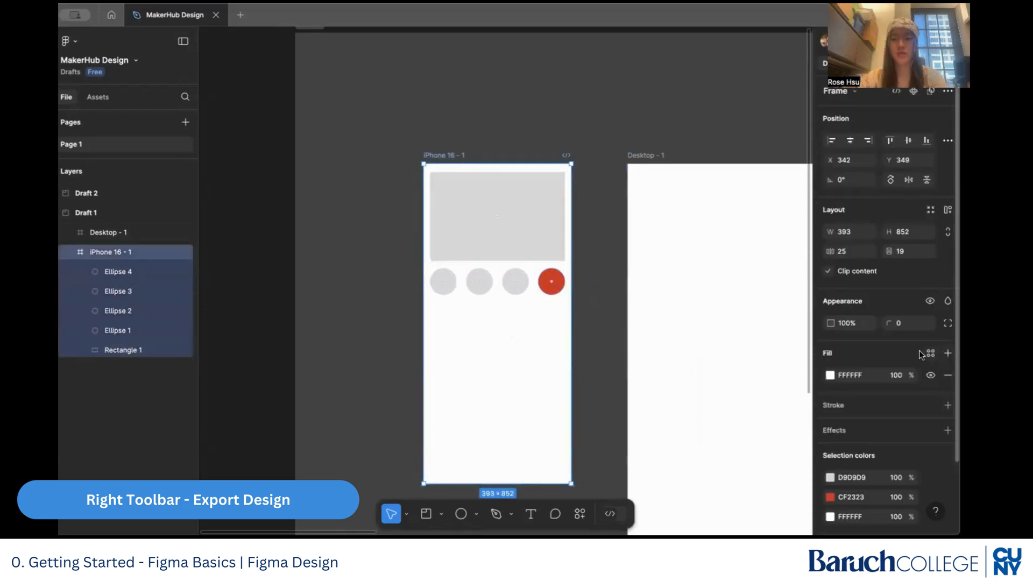
pyautogui.scroll(-3, 919, 355)
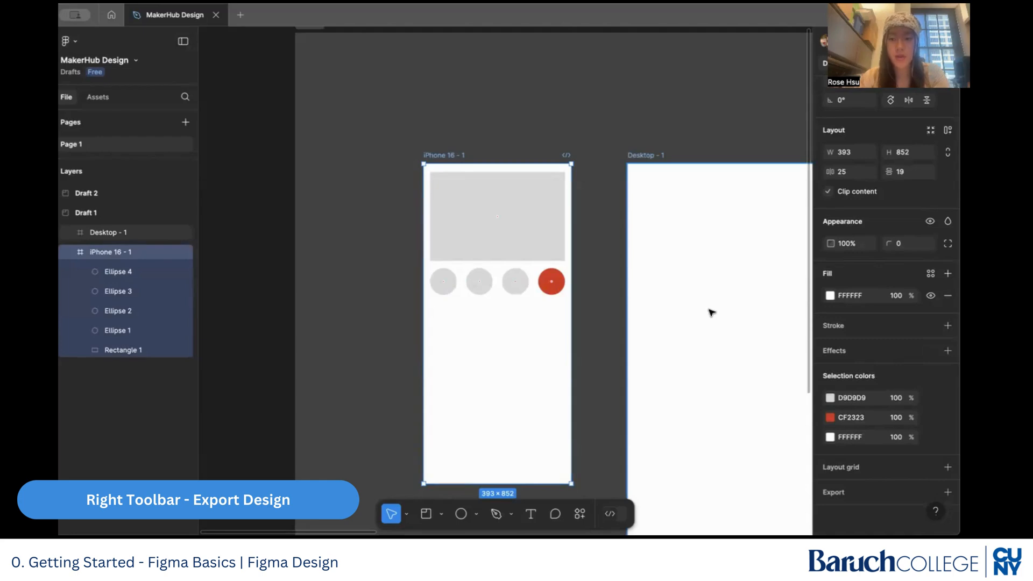
# Compare selecting the whole iPhone 16 - 1 frame with selecting only the rectangle inside it, and clear the selection.
pyautogui.click(503, 141)
pyautogui.click(447, 157)
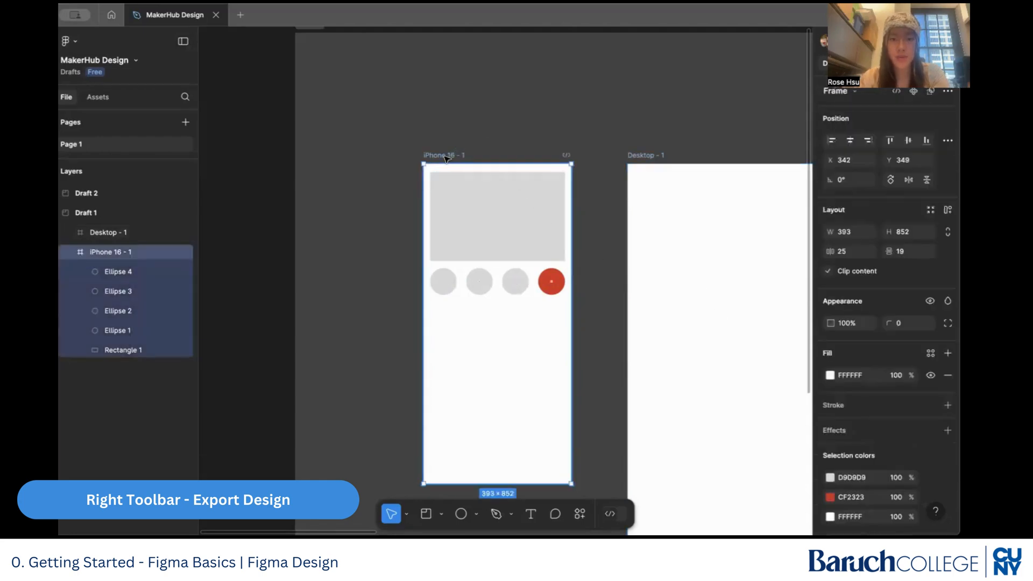
pyautogui.click(478, 238)
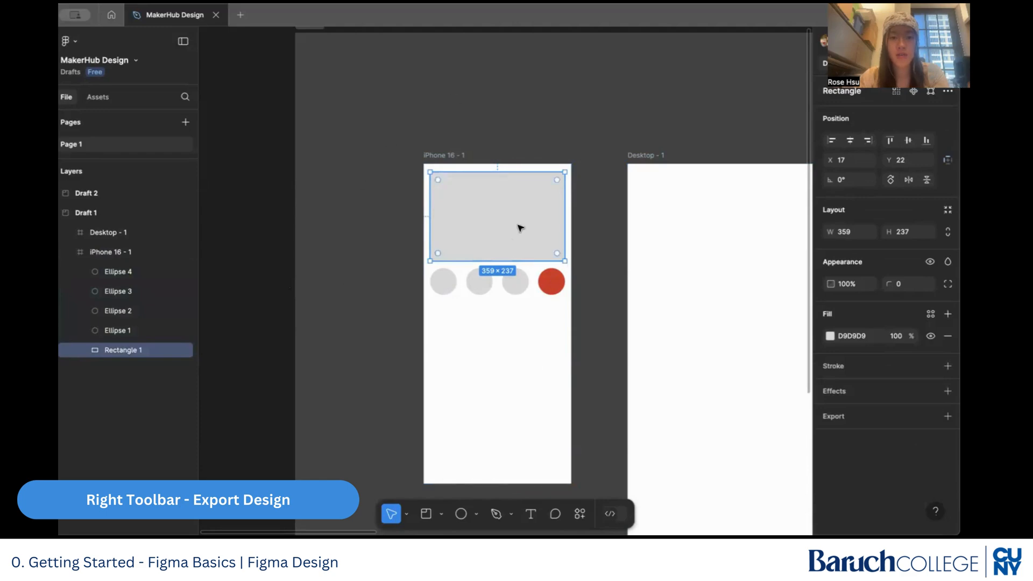
pyautogui.click(446, 156)
pyautogui.click(384, 165)
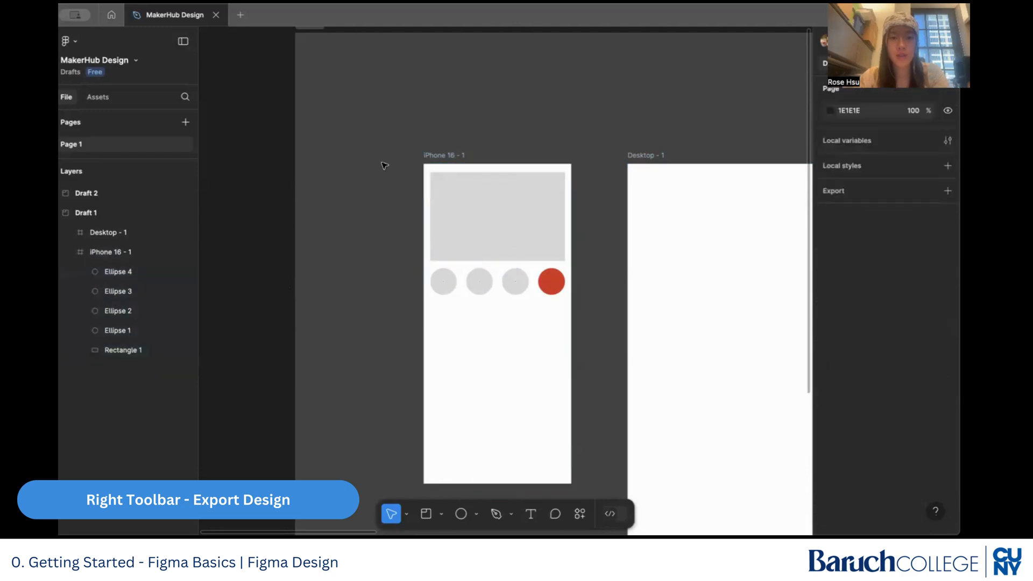
# Select the iPhone 16 - 1 frame with a selection area around it, deselect it and reselect it by its name label.
pyautogui.moveTo(391, 142); pyautogui.dragTo(593, 413)
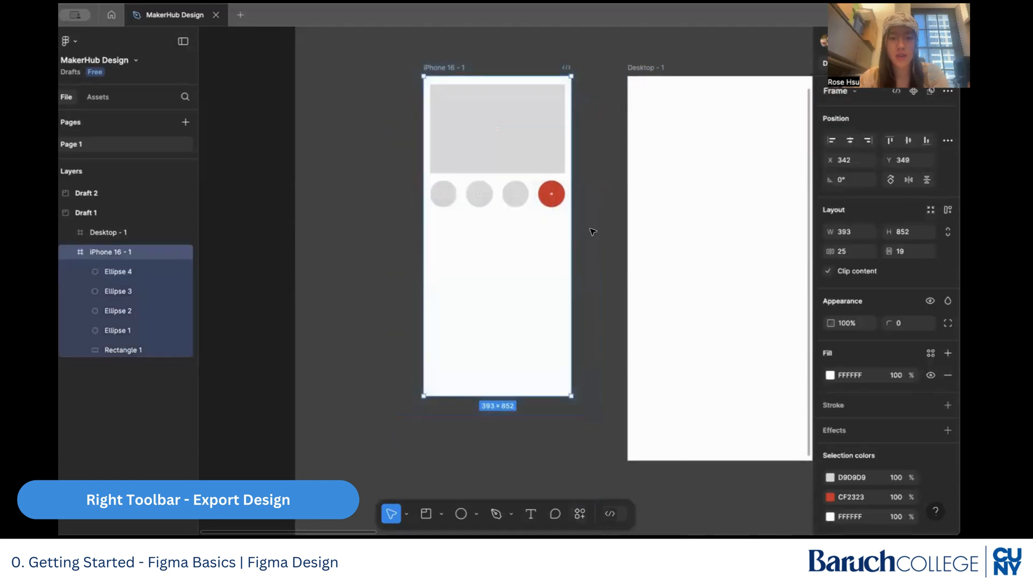
pyautogui.scroll(2, 538, 221)
pyautogui.click(473, 169)
pyautogui.click(438, 191)
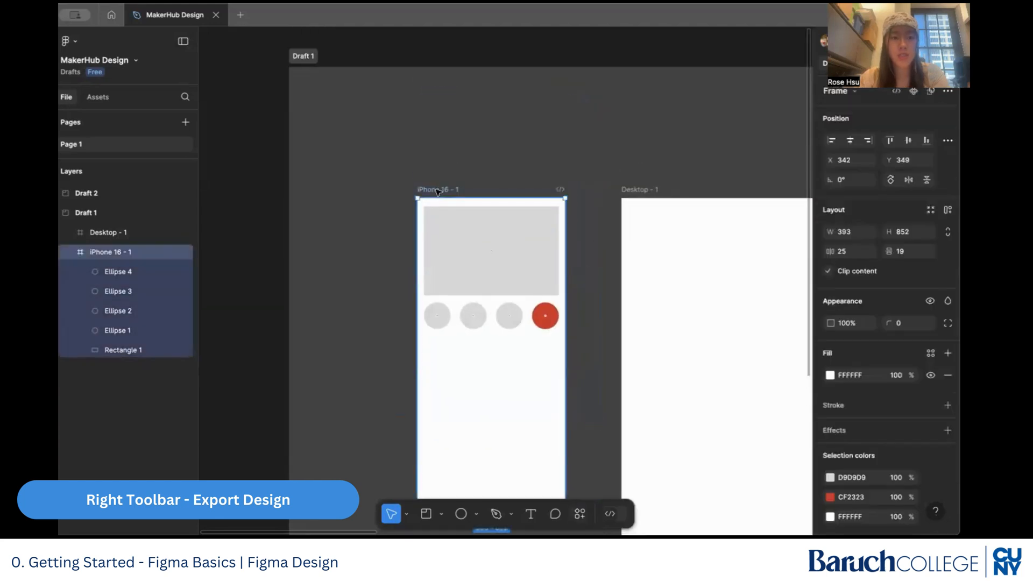
# Select the Desktop - 1 layer, switch back to the iPhone 16 - 1 frame, and add an export setting to it.
pyautogui.click(139, 232)
pyautogui.click(124, 253)
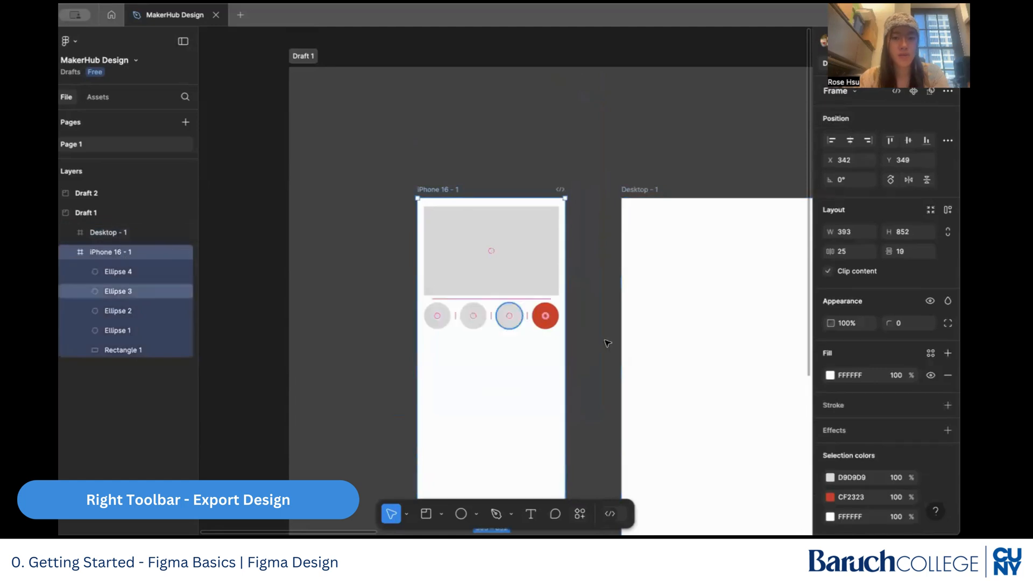
pyautogui.scroll(-2, 529, 306)
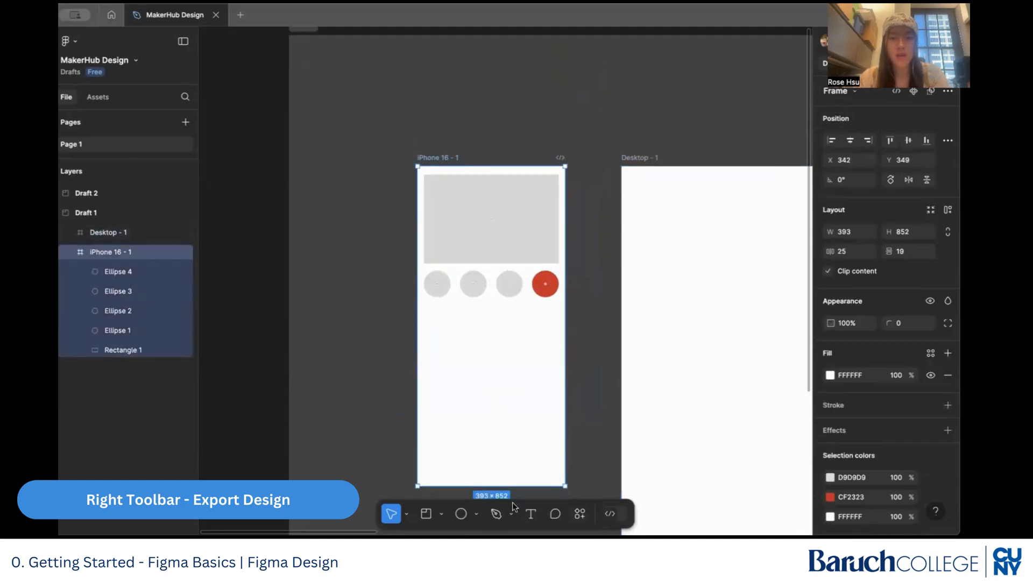
pyautogui.scroll(-2, 843, 463)
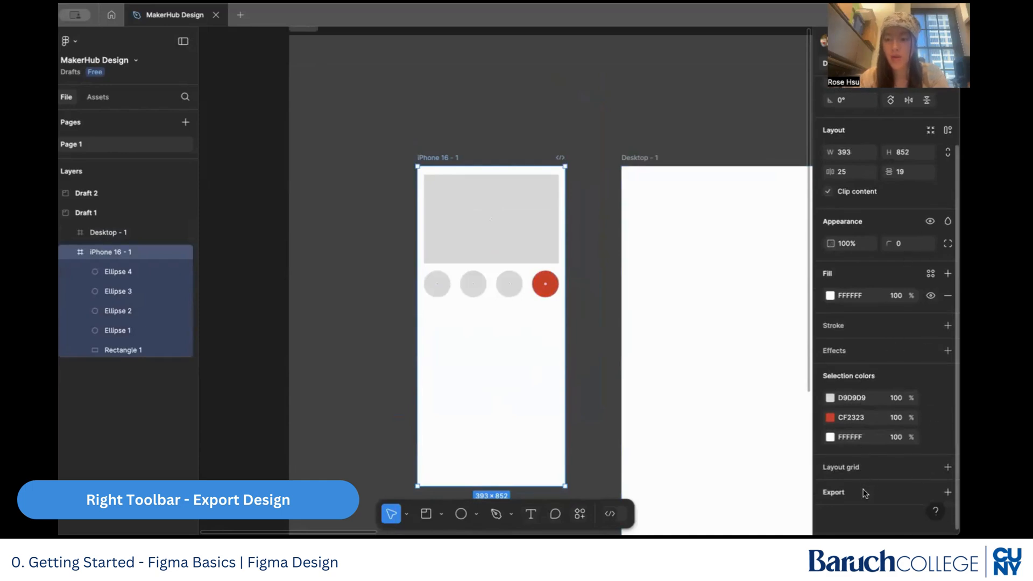
pyautogui.click(947, 492)
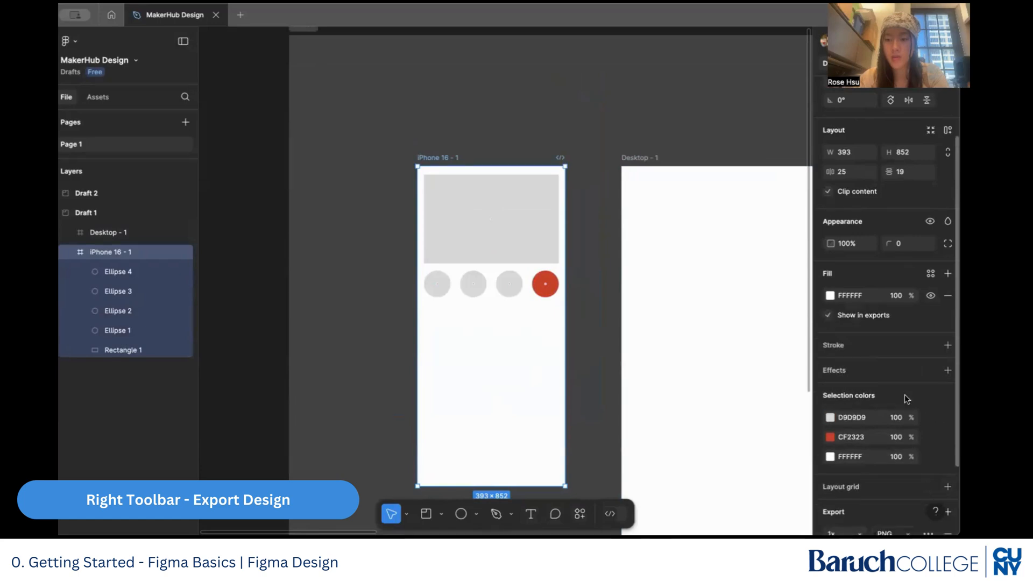
# Review the export file formats and scale factors available for the iPhone 16 - 1 frame, keeping PNG at 1x.
pyautogui.scroll(-2, 903, 430)
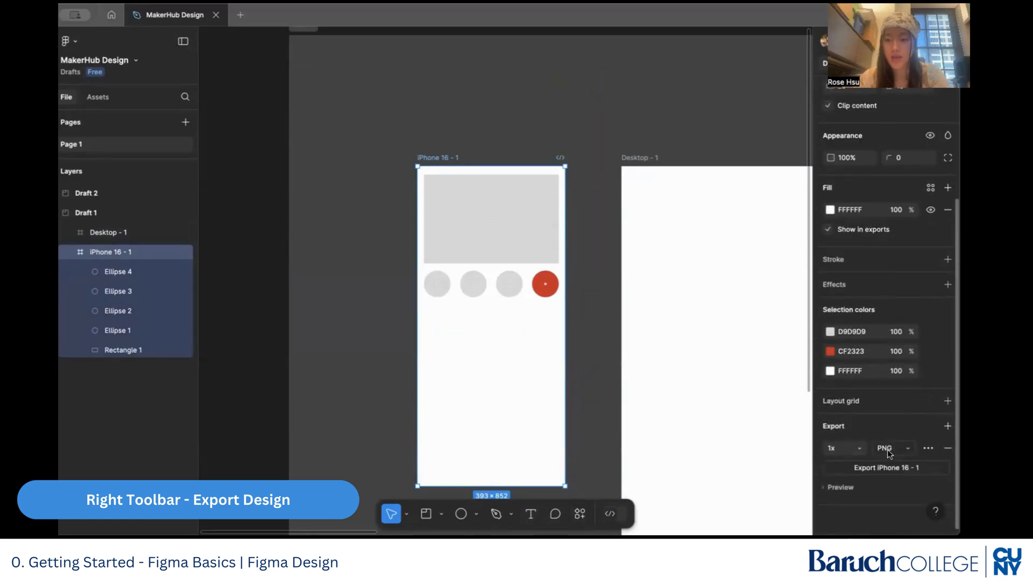
pyautogui.click(907, 450)
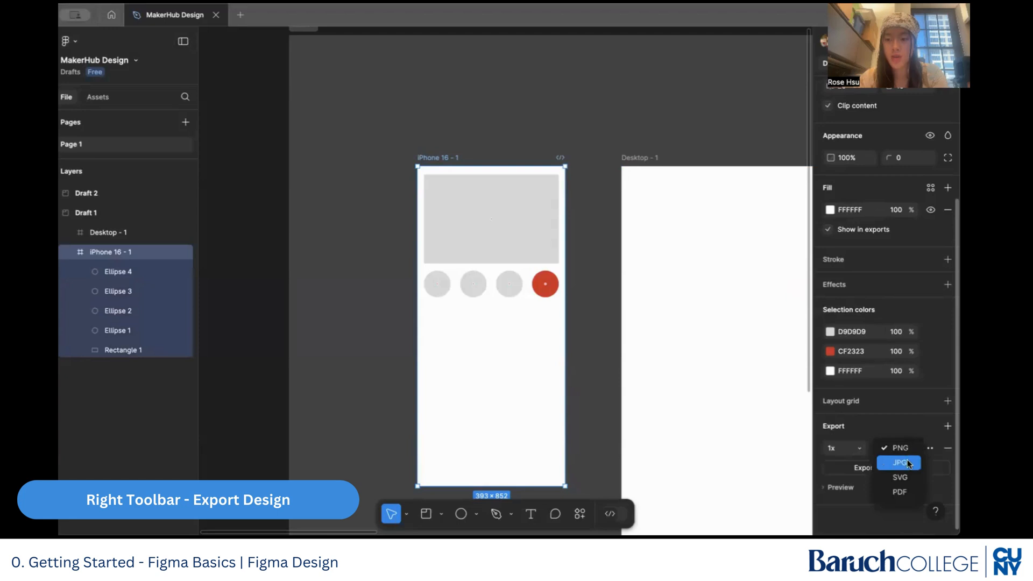
pyautogui.click(896, 430)
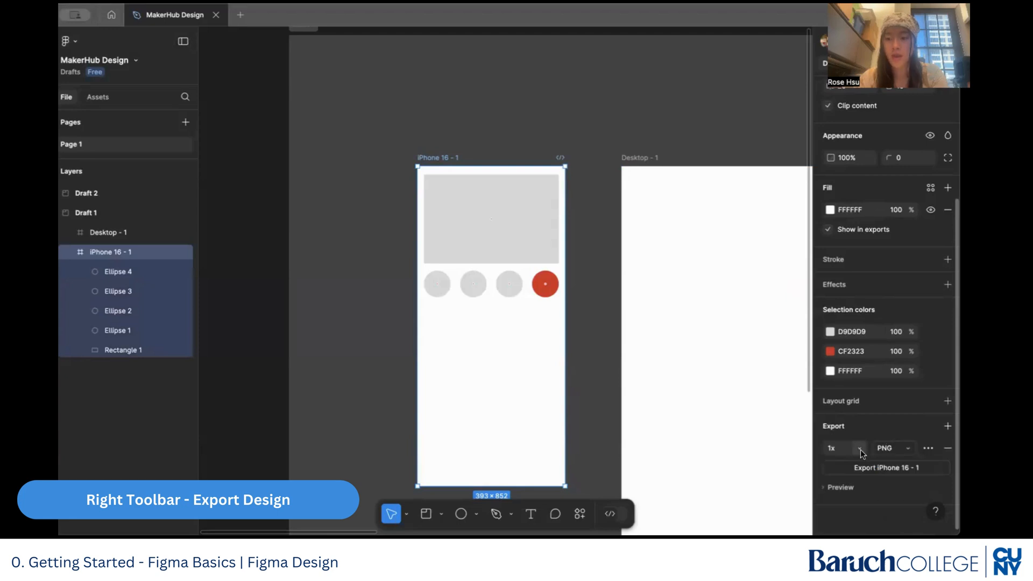
pyautogui.click(859, 449)
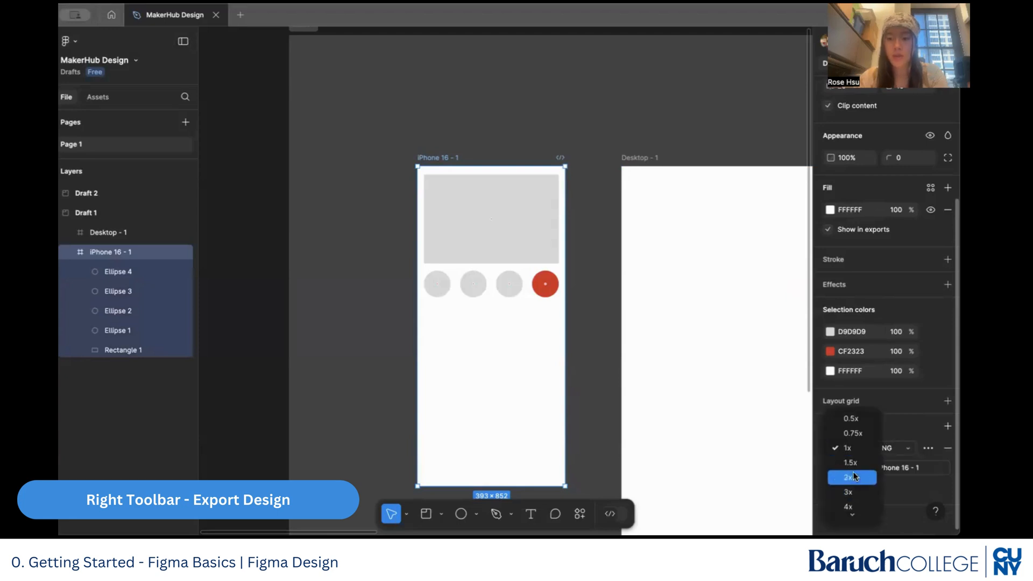
pyautogui.click(848, 450)
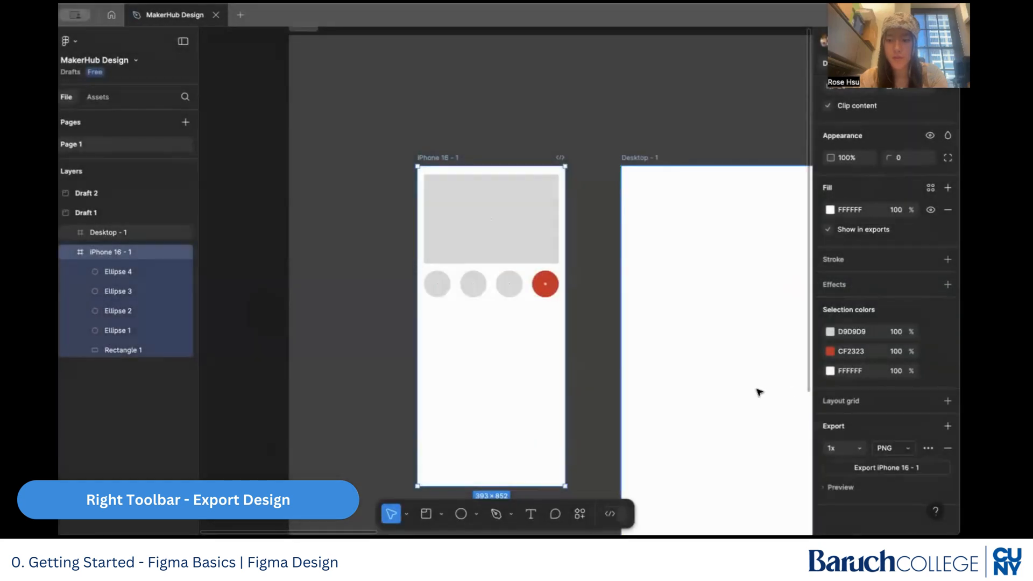
# Reselect the iPhone 16 - 1 frame, view its export preview, collapse the preview and clear the selection.
pyautogui.click(758, 392)
pyautogui.click(427, 159)
pyautogui.scroll(-5, 832, 497)
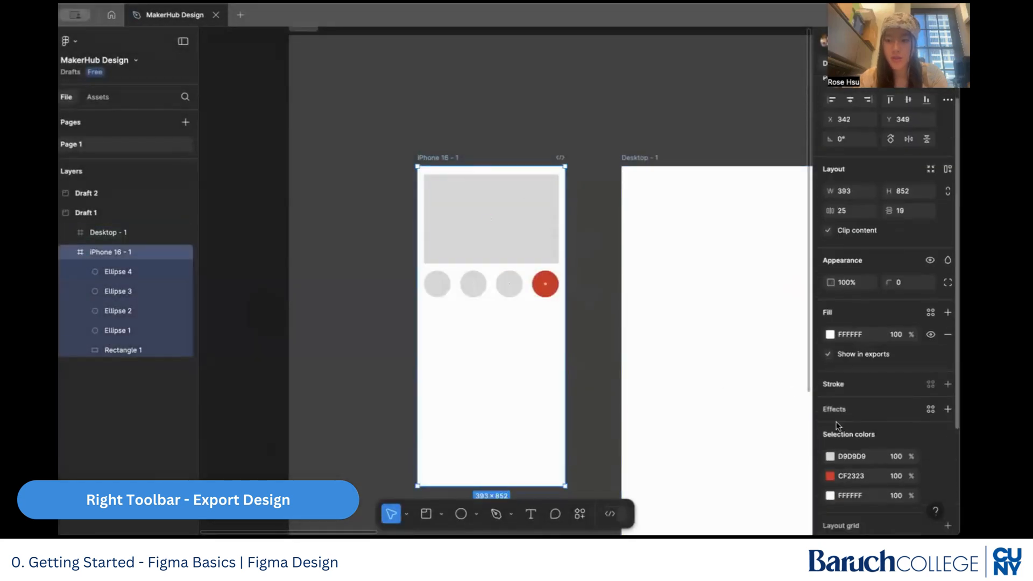
pyautogui.click(822, 488)
pyautogui.scroll(-4, 877, 469)
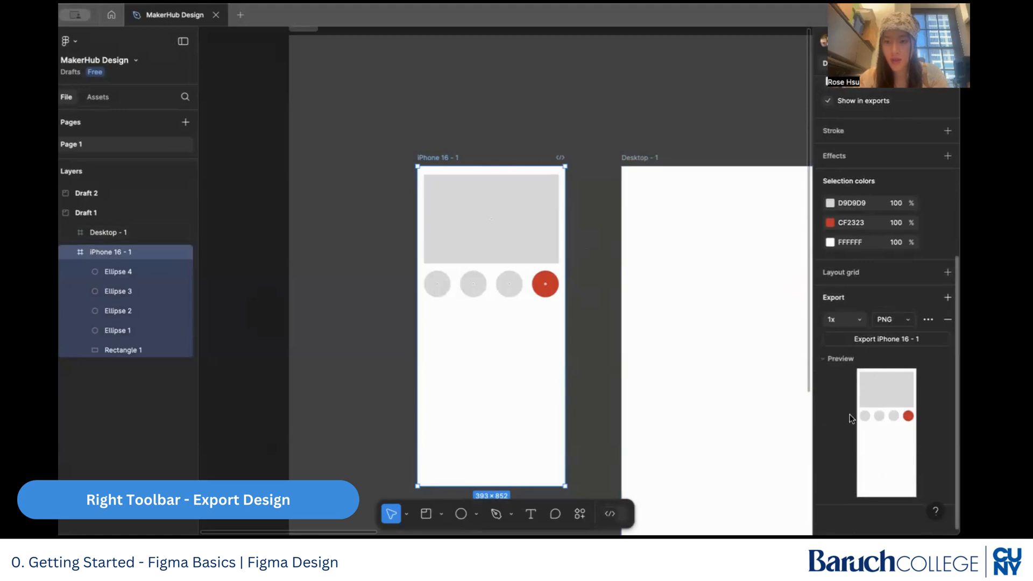
pyautogui.click(824, 359)
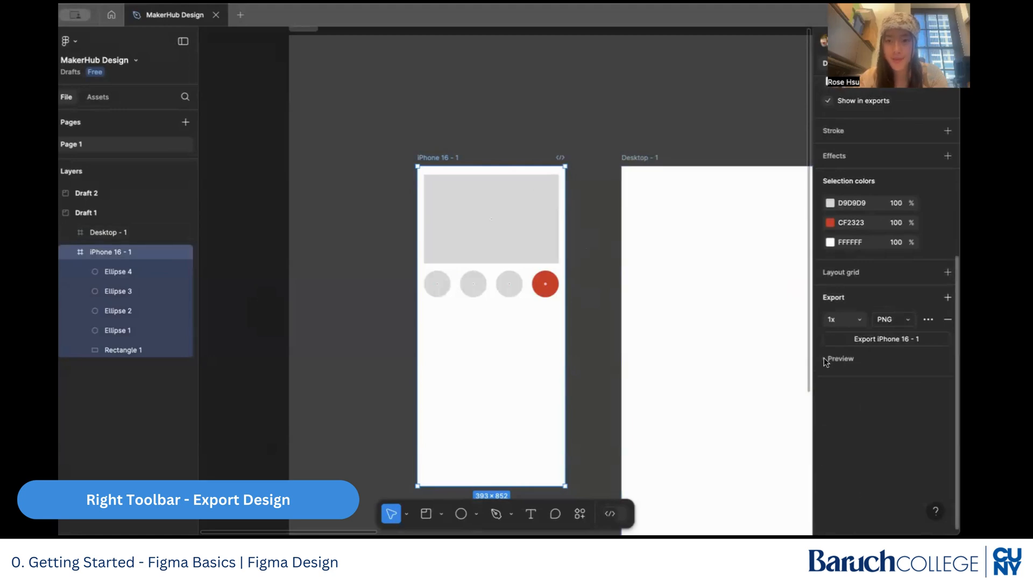
pyautogui.click(582, 126)
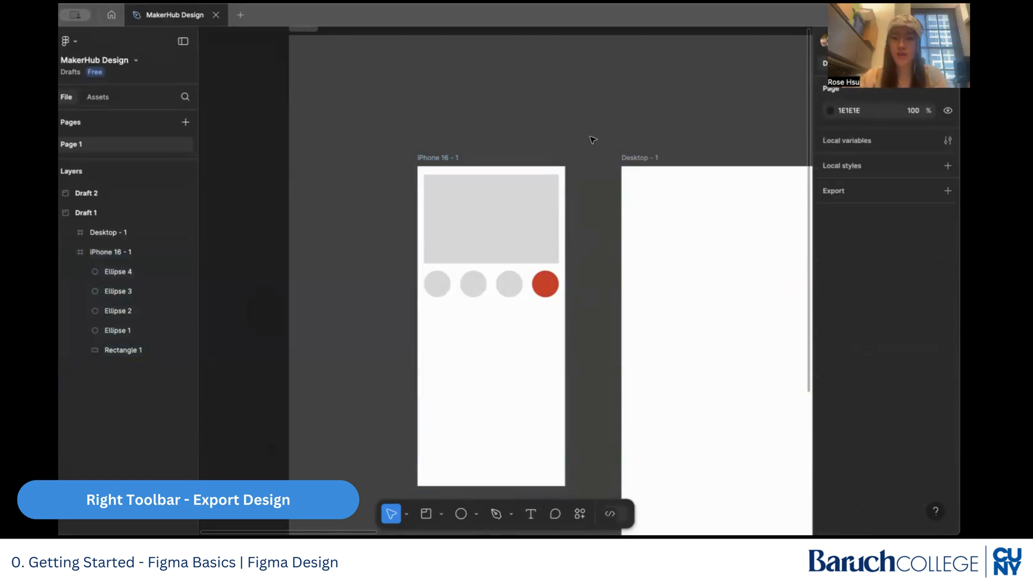
pyautogui.scroll(-2, 594, 142)
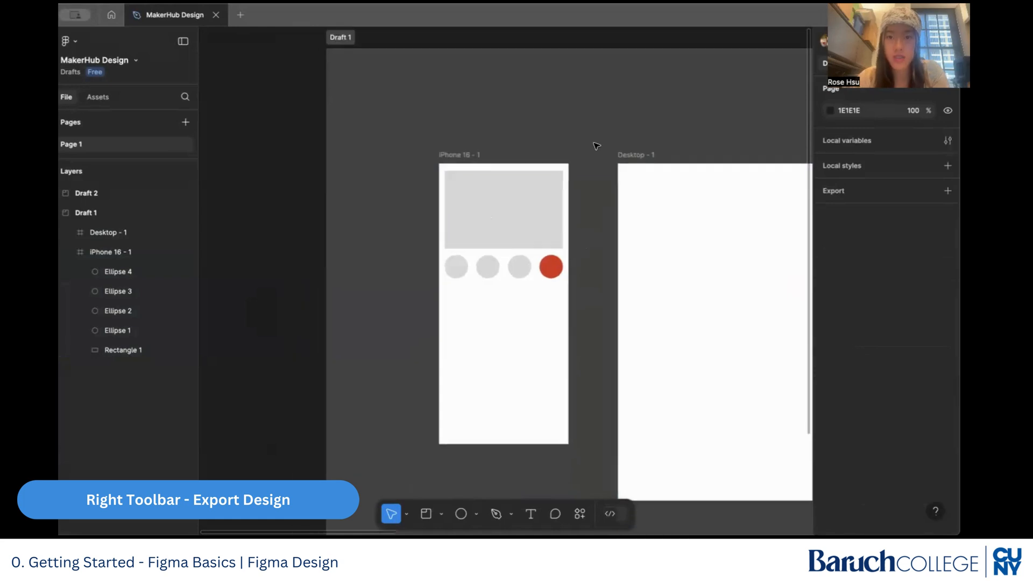
pyautogui.scroll(-2, 596, 146)
pyautogui.hscroll(3, 579, 138)
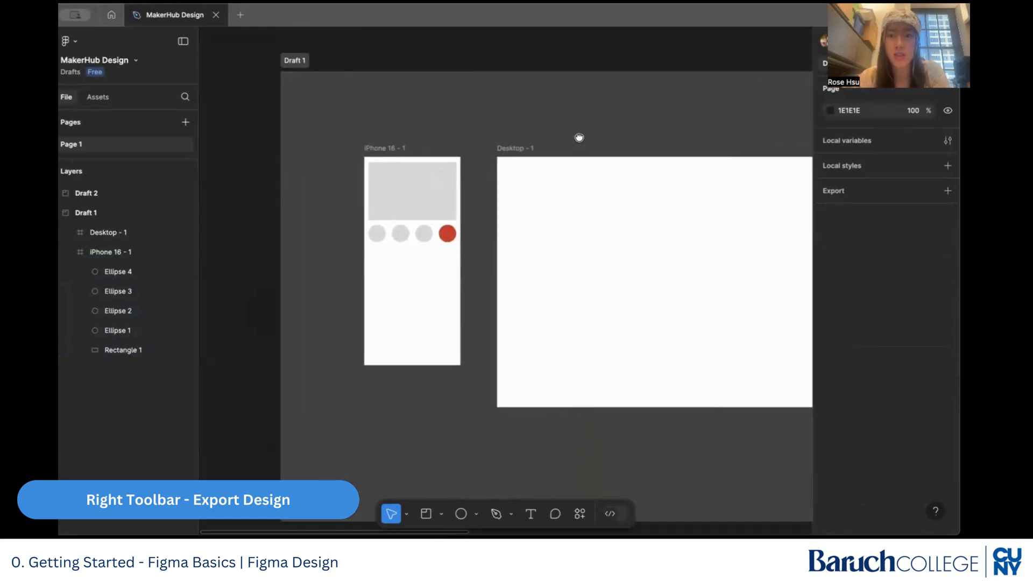
pyautogui.moveTo(579, 138)
pyautogui.mouseDown()
pyautogui.moveTo(486, 138)
pyautogui.moveTo(572, 154)
pyautogui.mouseUp()
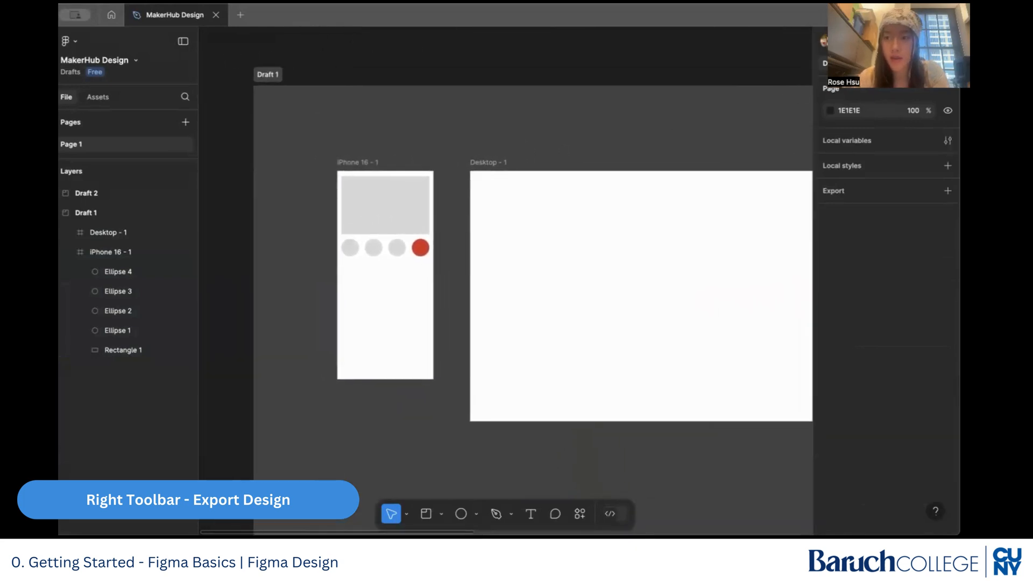